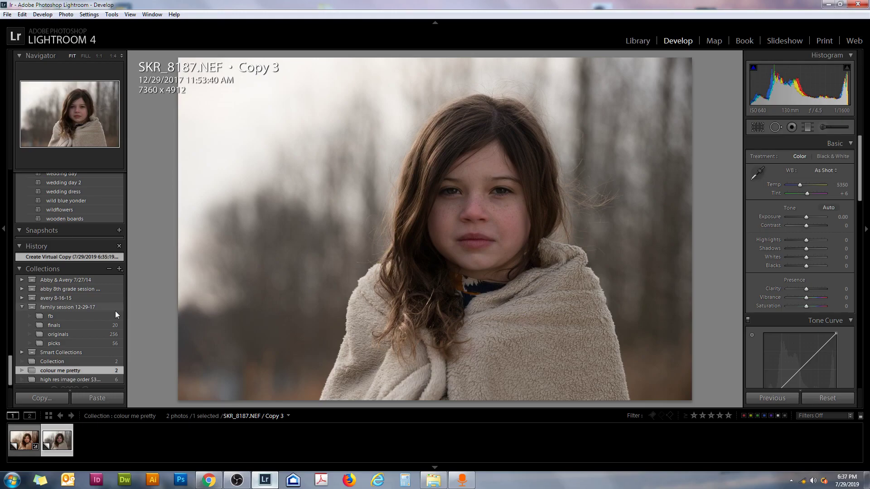
Step: Apply the "sweet colour, clarity, light vig - less warmth" preset to the portrait
scroll(115, 311, up, 10)
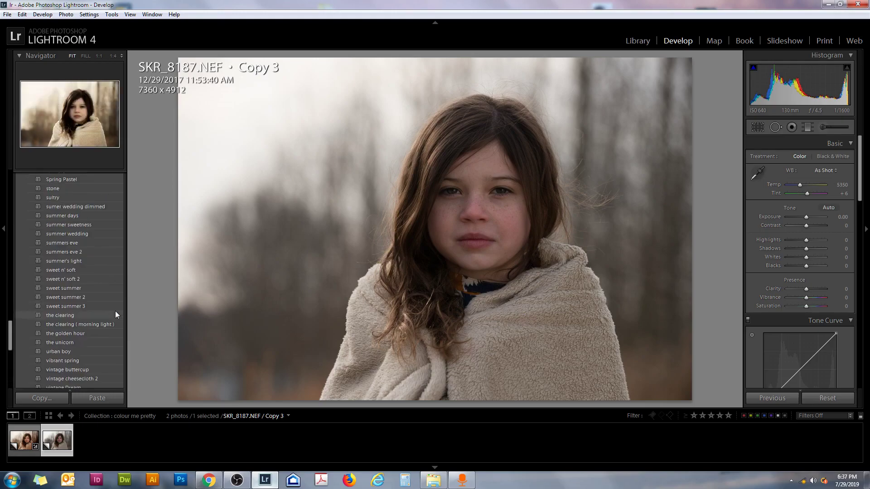
scroll(115, 311, up, 10)
scroll(115, 311, down, 10)
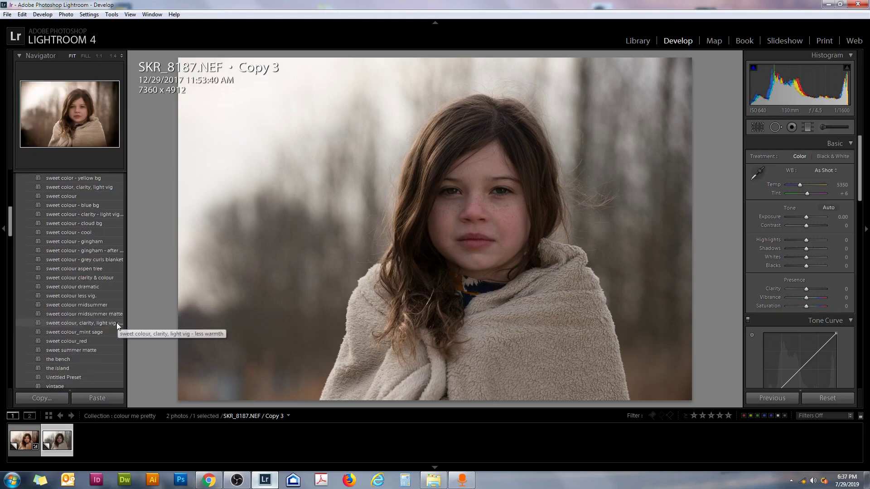
click(116, 323)
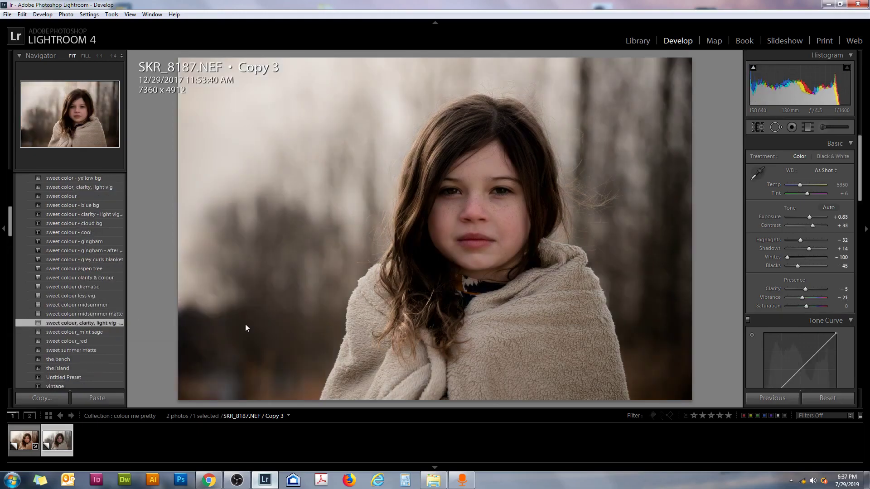
Step: Add a graduated filter with the afternoon sun effect, running diagonally from the photo's upper left corner towards the girl's face
click(809, 129)
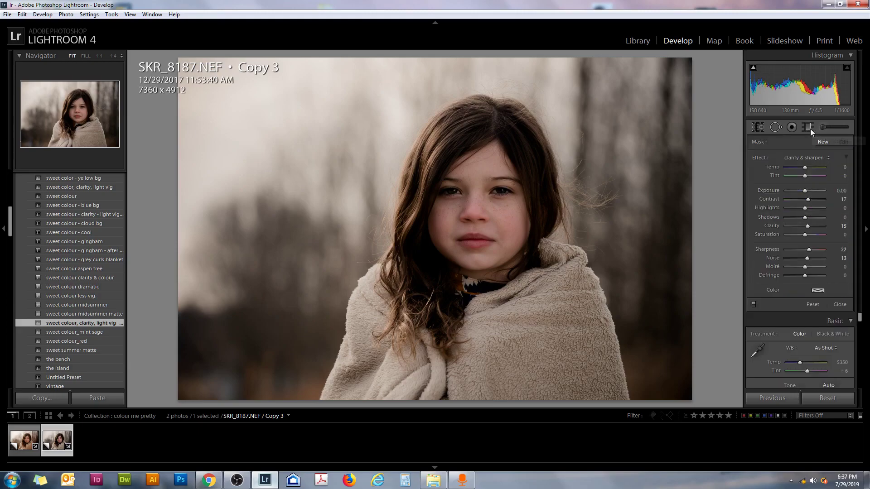
click(815, 157)
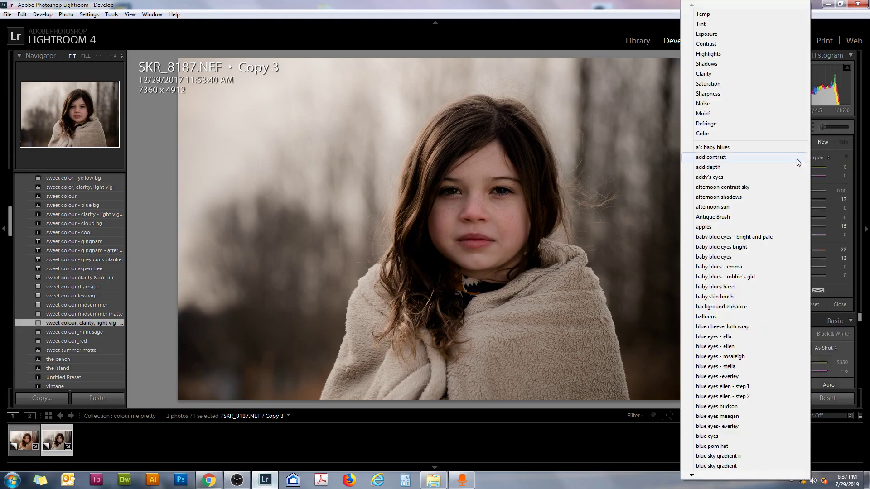
click(754, 209)
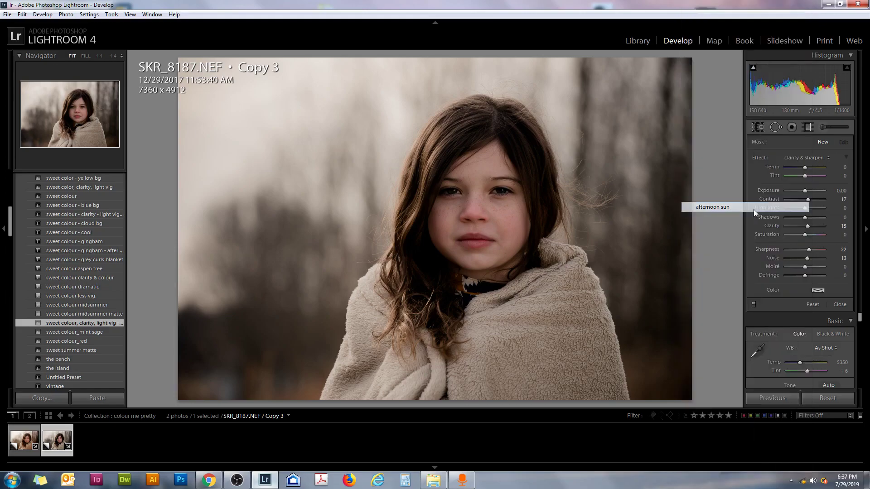
drag(187, 126, 520, 229)
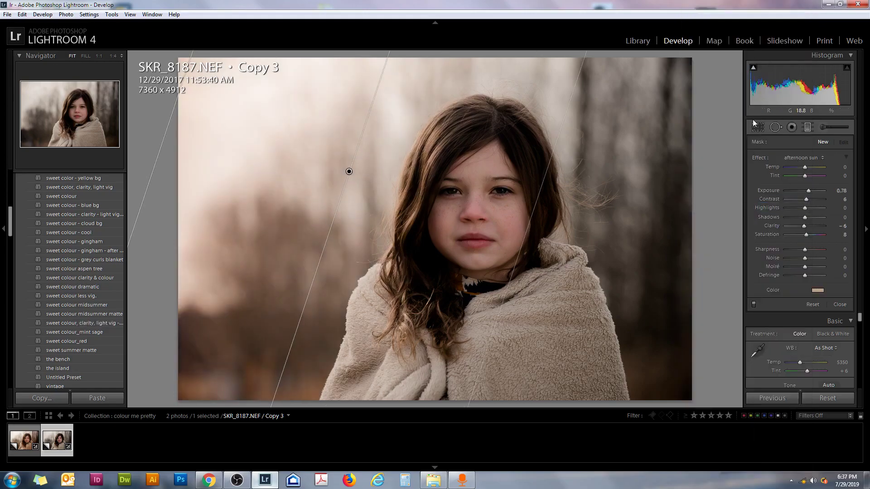
Step: Add a second graduated filter with the afternoon shadows effect, running diagonally from the photo's lower right towards the girl's face
click(823, 159)
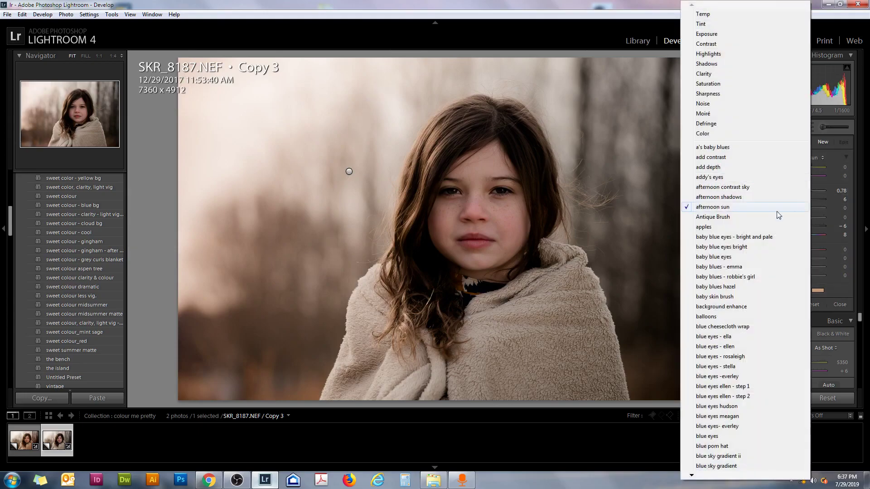
click(761, 198)
drag(573, 272, 478, 194)
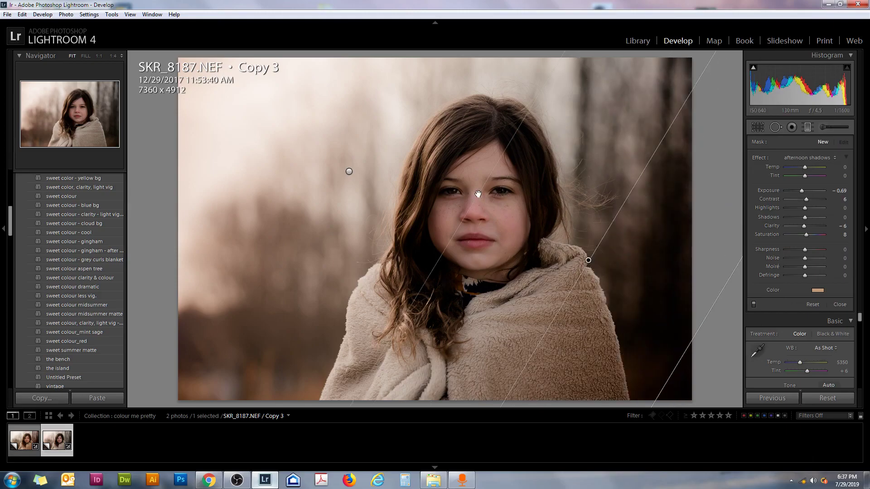
click(823, 142)
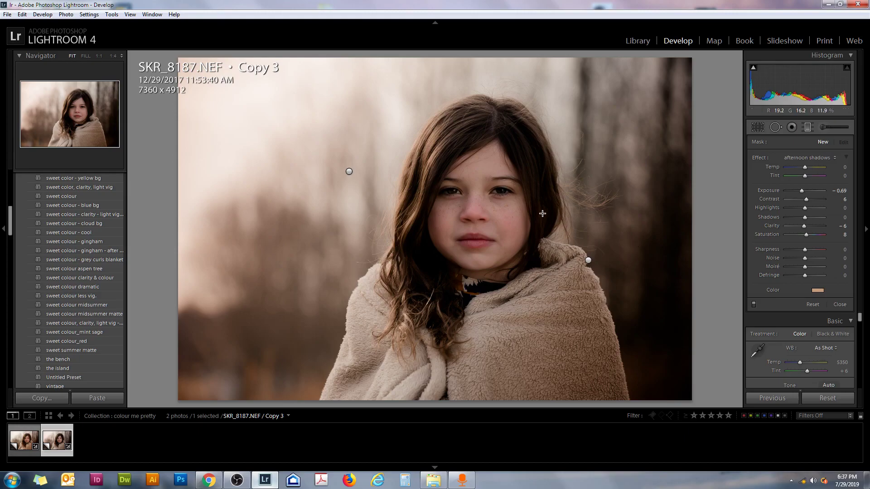
Step: Paint the iris of the eye on the photo's right with the brighten eyes adjustment brush at size 6.0
click(113, 56)
drag(87, 111, 88, 110)
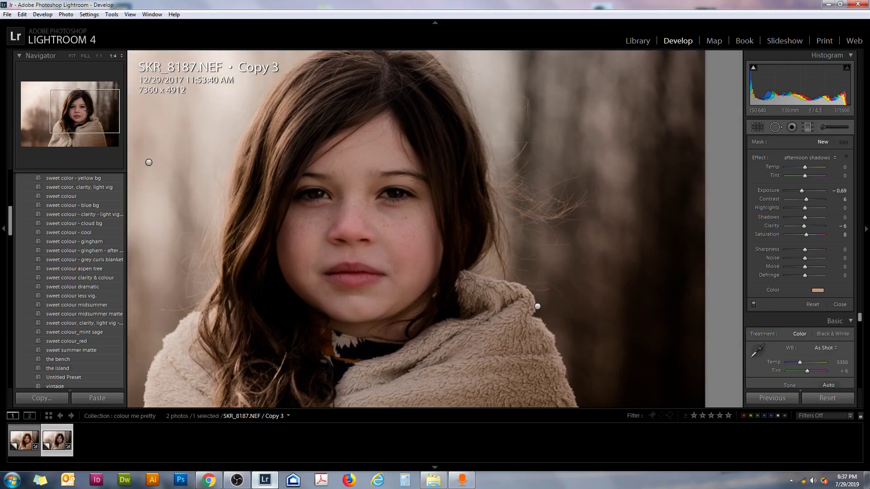
click(98, 57)
drag(80, 109, 77, 106)
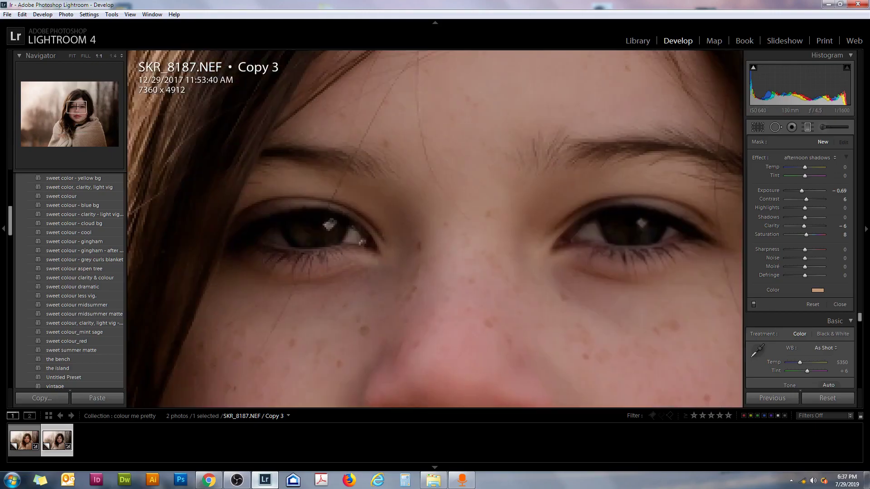
click(828, 129)
click(829, 157)
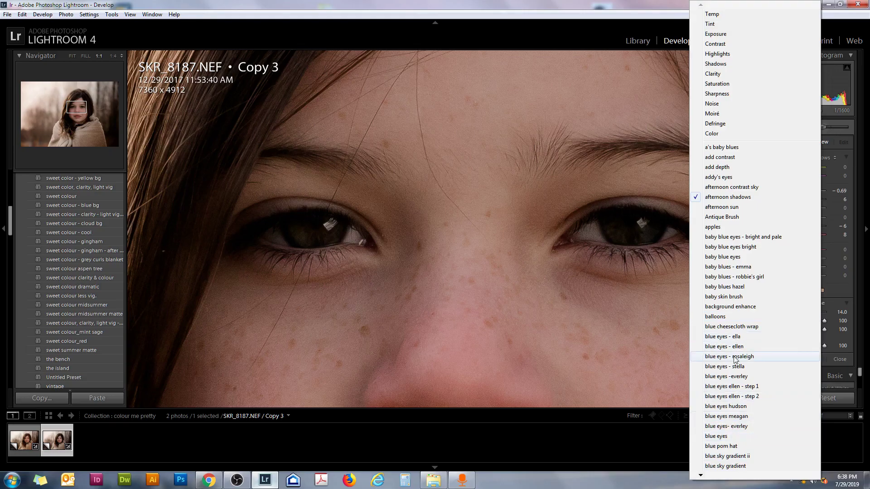
key(e)
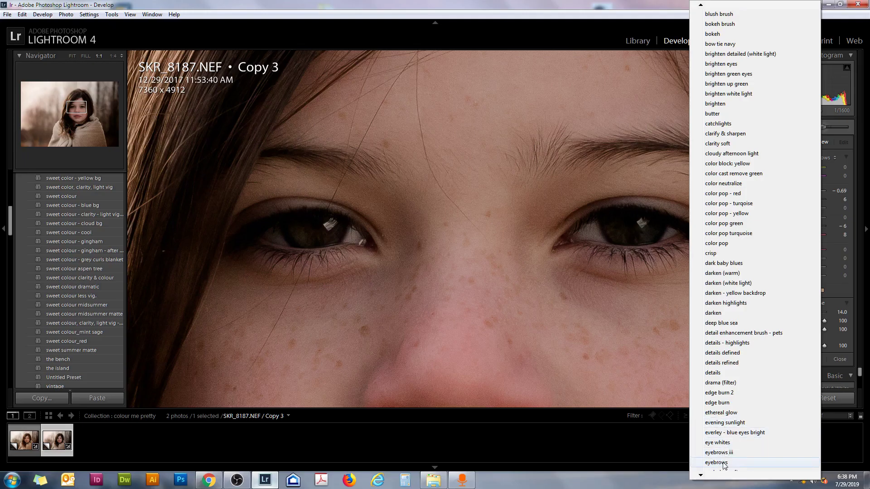
scroll(724, 465, up, 9)
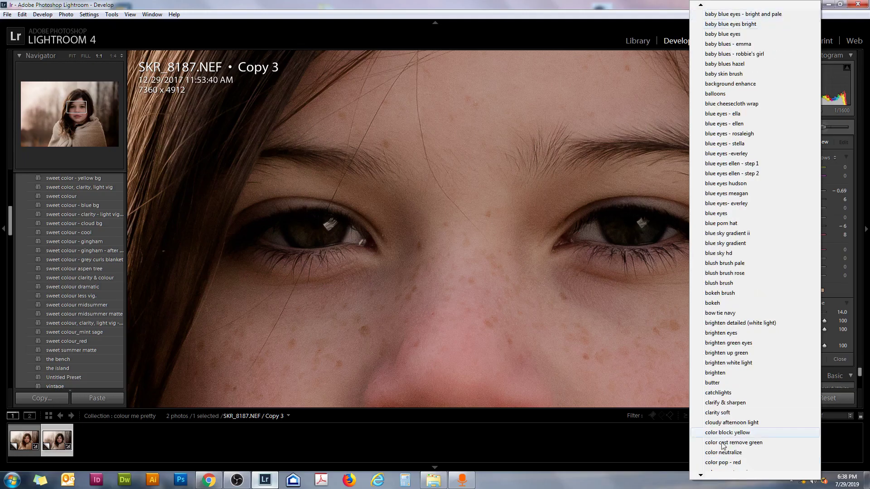
click(724, 336)
scroll(662, 267, down, 8)
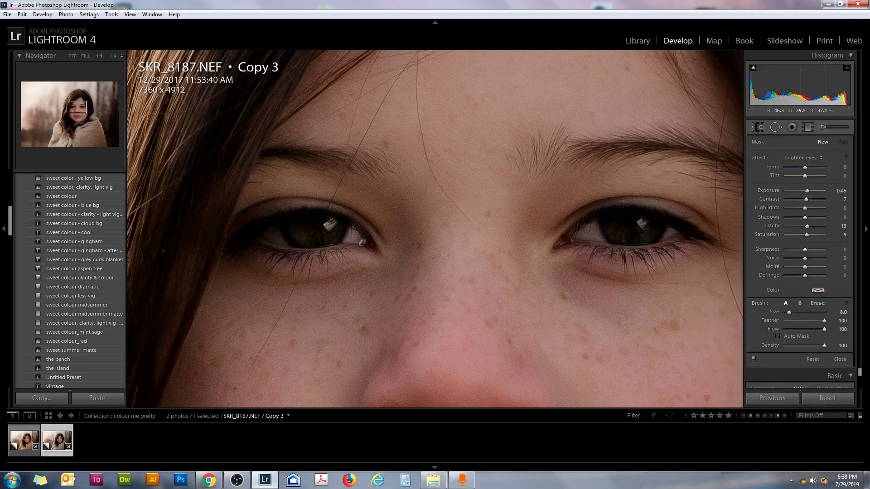
mouse_move(615, 227)
mouse_down()
mouse_move(652, 225)
mouse_move(623, 227)
mouse_move(652, 227)
mouse_up()
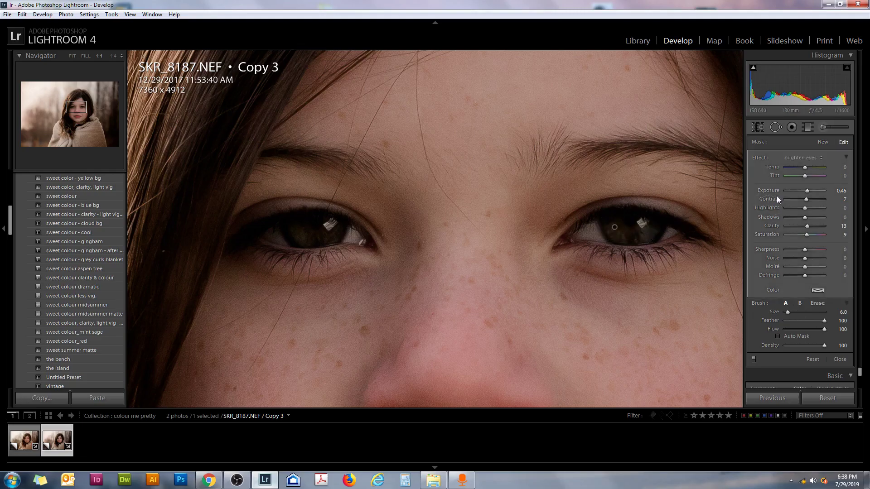
Step: Paint the other iris as a separate brighten eyes adjustment and raise the exposure on the photo's right eye to 1.15
click(823, 141)
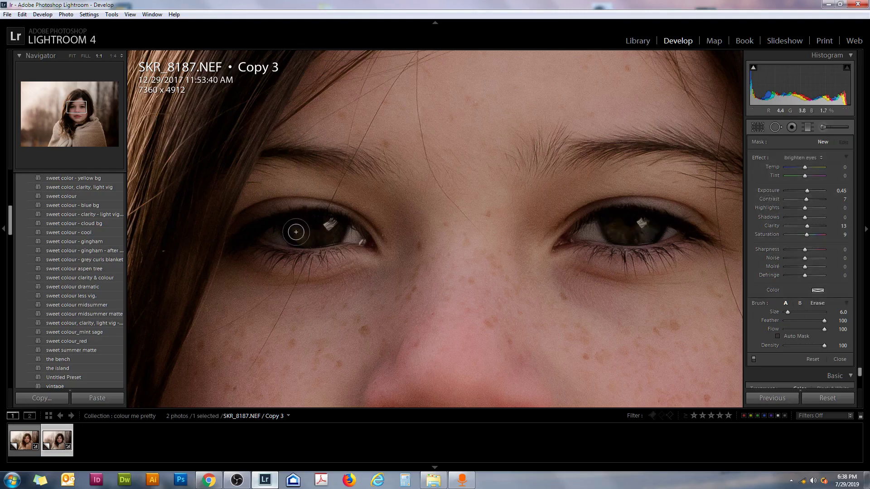
mouse_move(311, 232)
mouse_down()
mouse_move(293, 225)
mouse_move(294, 234)
mouse_move(335, 229)
mouse_up()
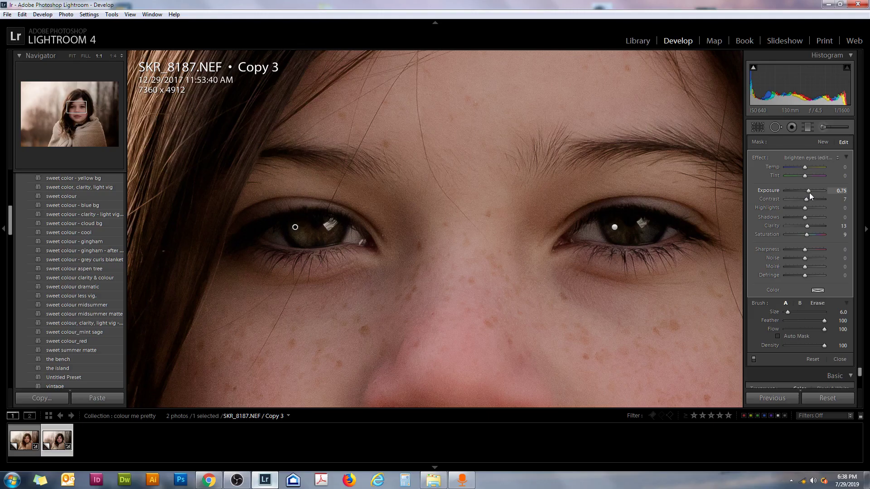
click(614, 230)
drag(809, 193, 810, 193)
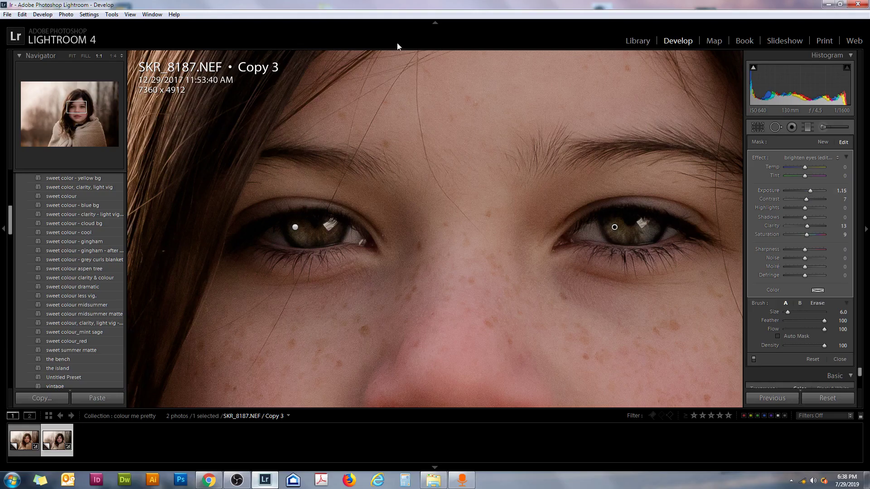
Step: Lower the brush exposure on the photo's right eye to 0.84, and adjust the exposure on the left eye as well
click(72, 55)
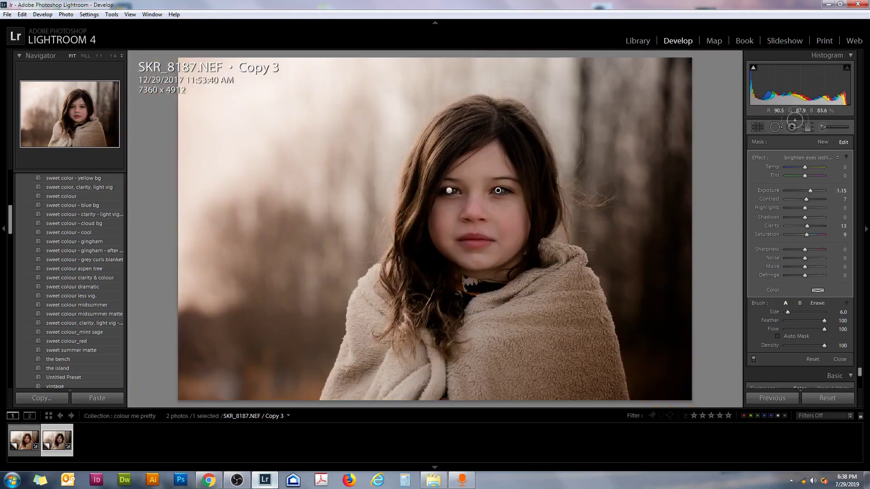
click(827, 128)
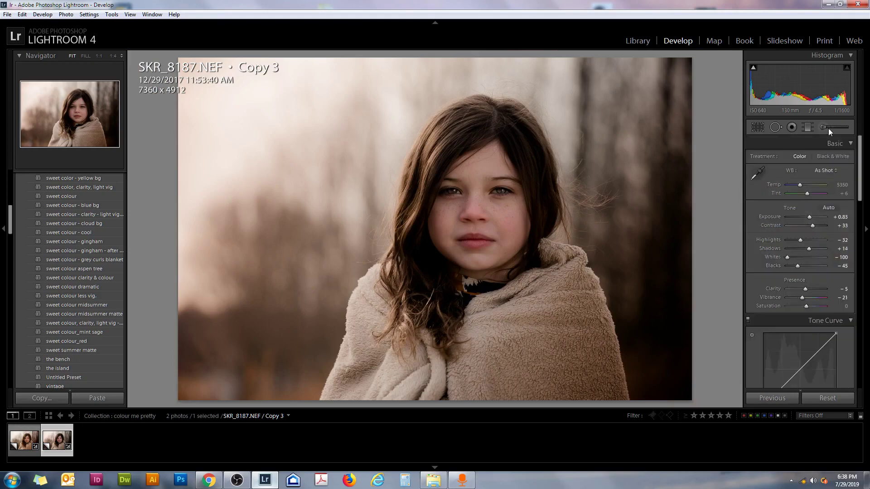
click(828, 128)
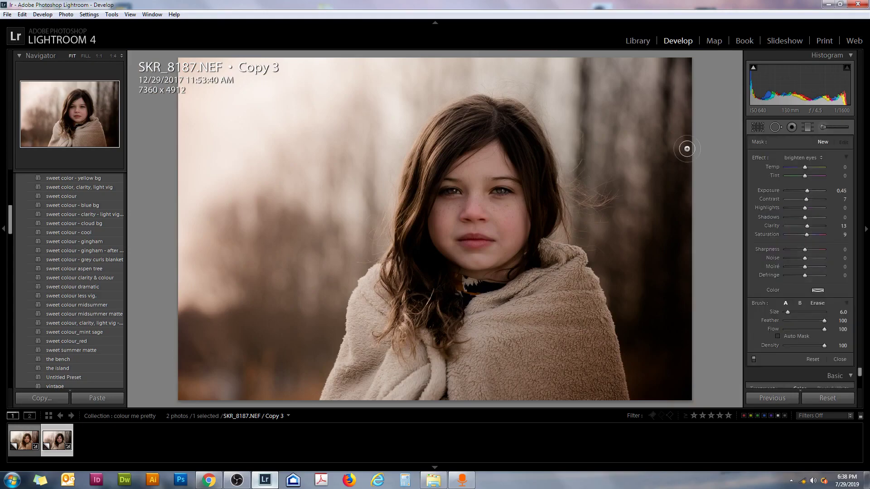
click(809, 189)
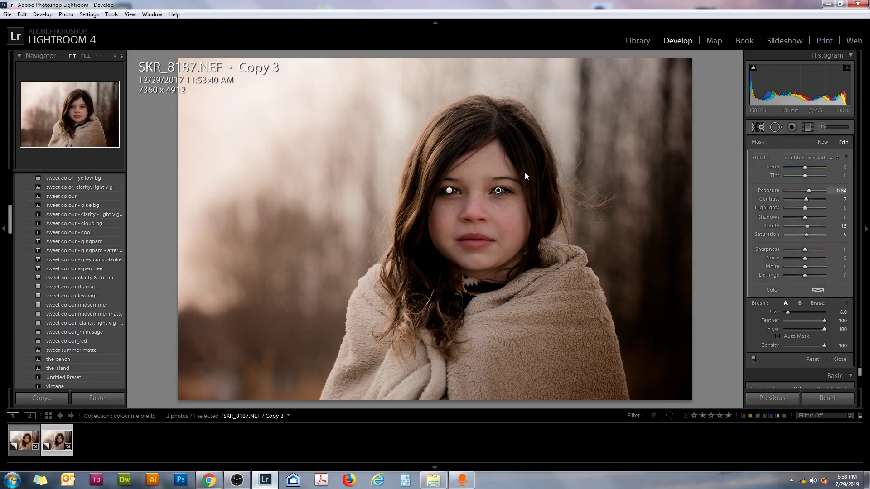
click(449, 191)
click(806, 192)
click(839, 127)
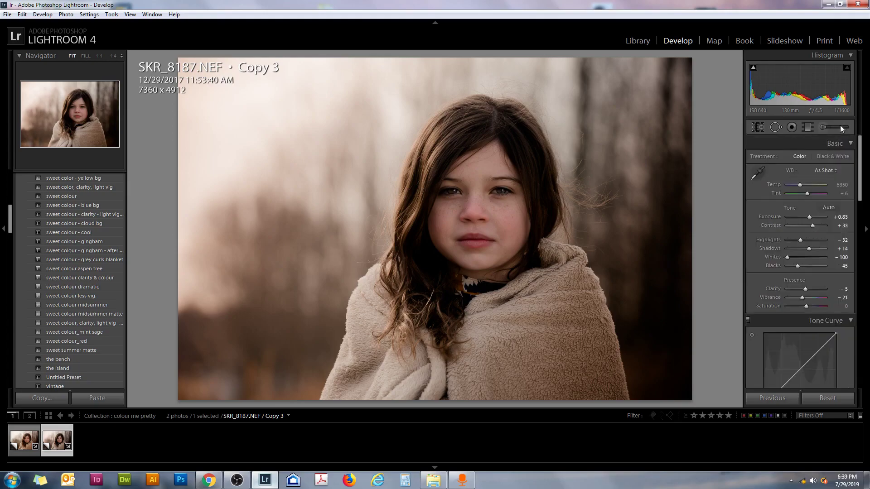
Step: Brush the eye whites effect at size 3.0 over both white areas of the eye on the photo's right
click(100, 56)
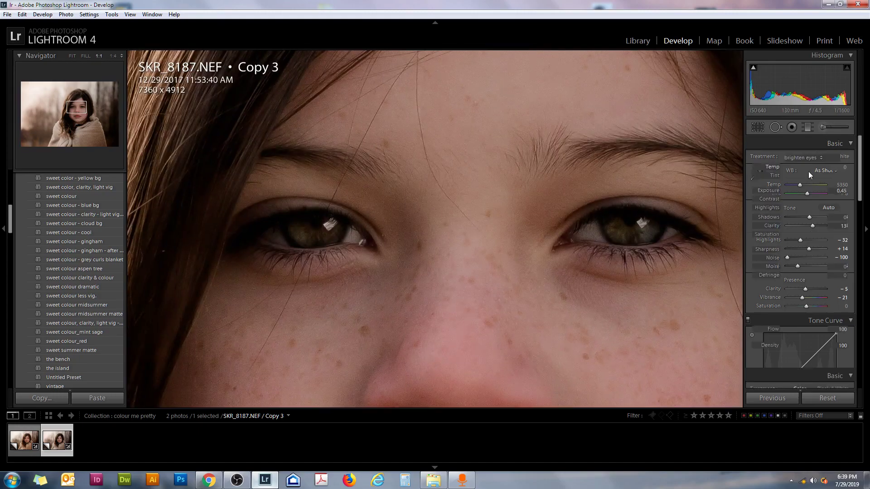
key(k)
click(813, 157)
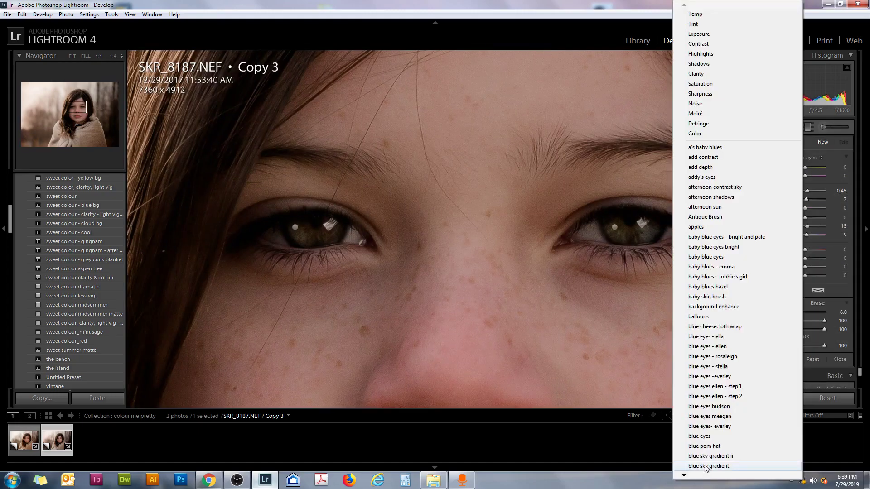
key(r)
key(r)
key(r)
key(r)
key(r)
key(r)
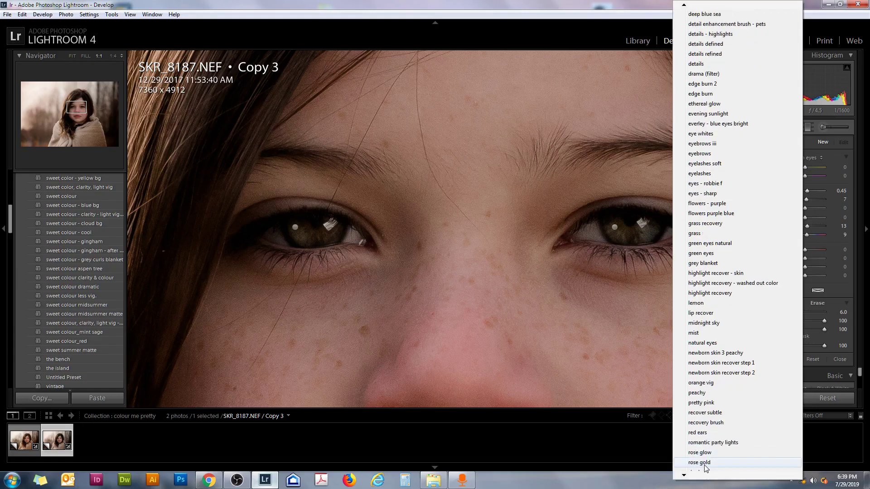
scroll(704, 465, up, 15)
scroll(704, 464, down, 10)
scroll(704, 466, down, 5)
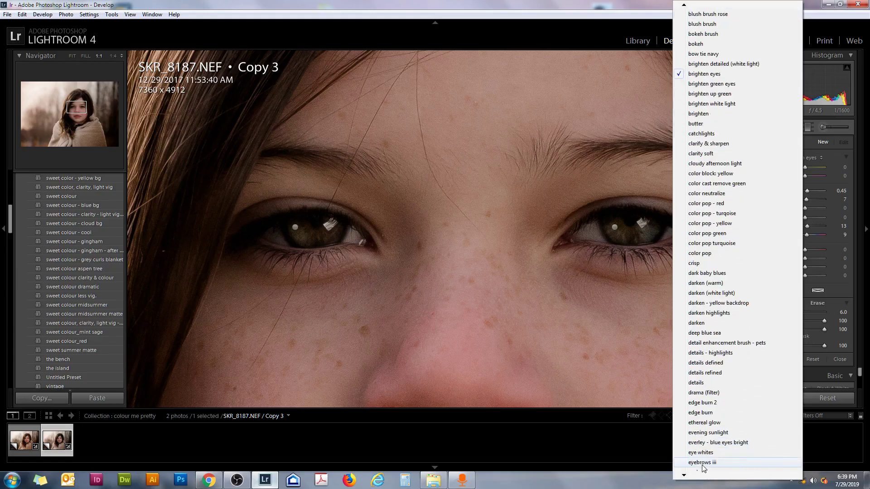
click(703, 464)
scroll(591, 231, down, 3)
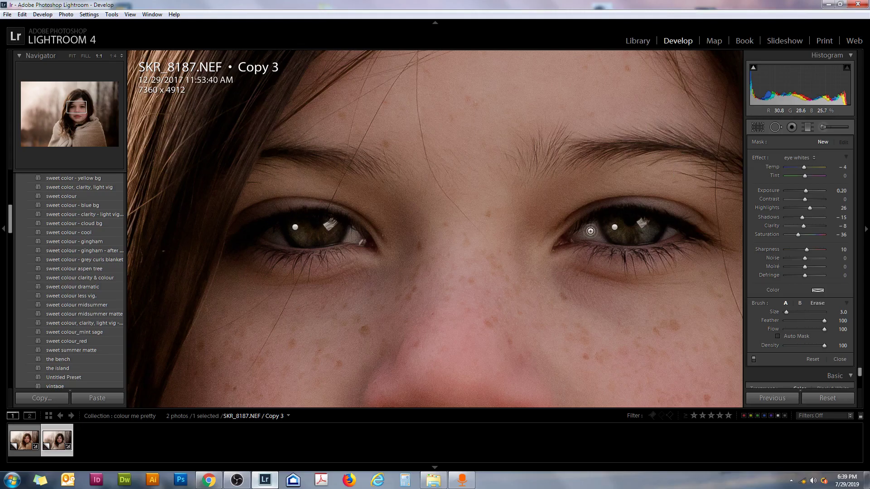
drag(591, 228, 598, 241)
click(671, 230)
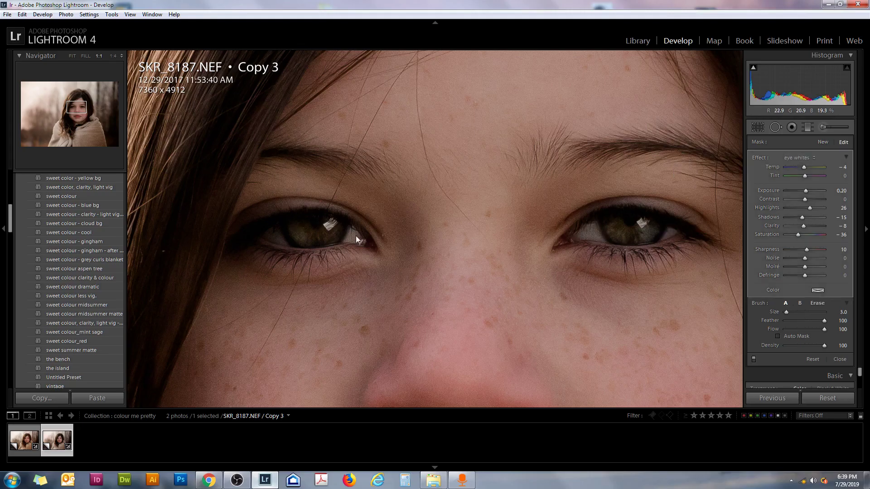
Step: Brush the eye whites effect over the white areas of the photo's left eye and begin a new mask
drag(355, 234, 343, 231)
drag(267, 230, 281, 242)
click(823, 142)
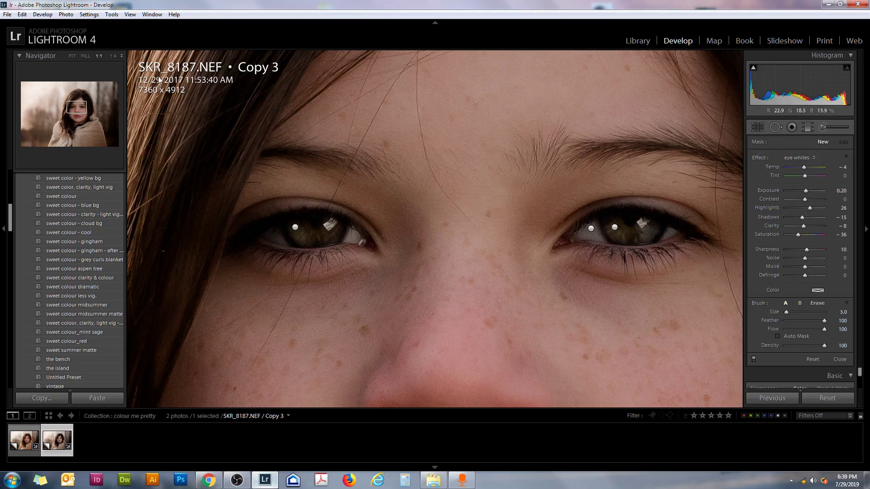
Step: Brush the skin smoothing effect over the girl's face, including the cheeks and chin, at size 10.0
click(115, 56)
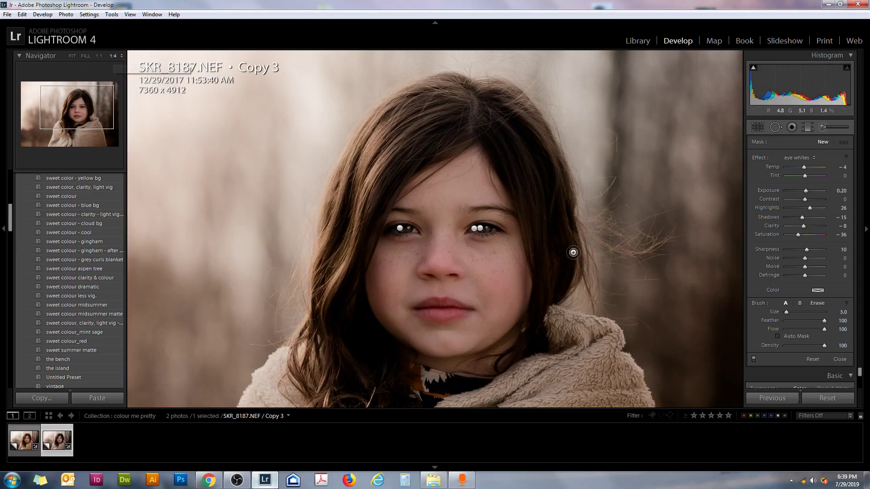
click(800, 158)
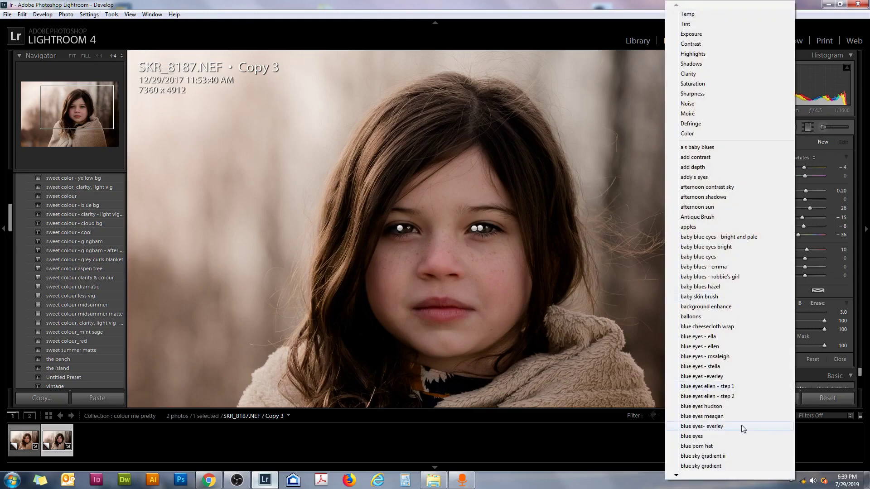
mouse_move(707, 475)
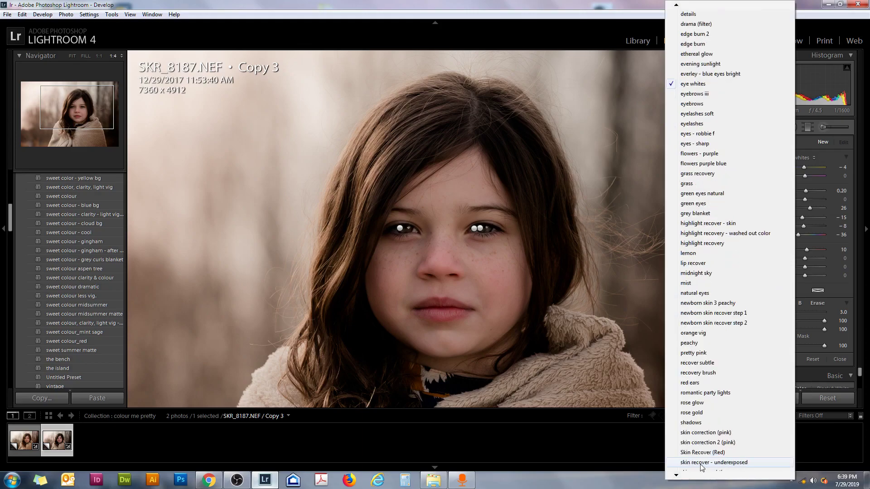
scroll(701, 464, down, 1)
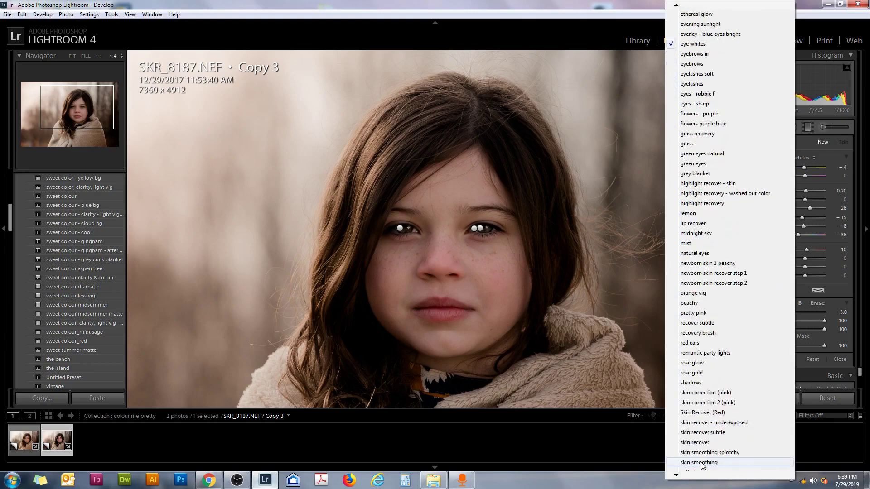
scroll(702, 466, down, 1)
click(701, 453)
scroll(463, 331, up, 4)
mouse_move(464, 331)
mouse_down()
mouse_move(444, 334)
mouse_move(399, 318)
mouse_move(396, 299)
mouse_move(422, 282)
mouse_move(465, 280)
mouse_up()
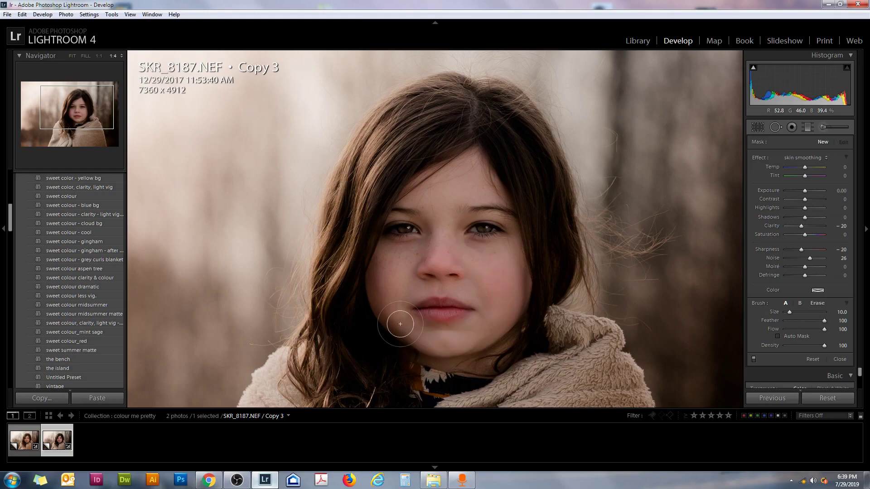
drag(510, 340, 519, 337)
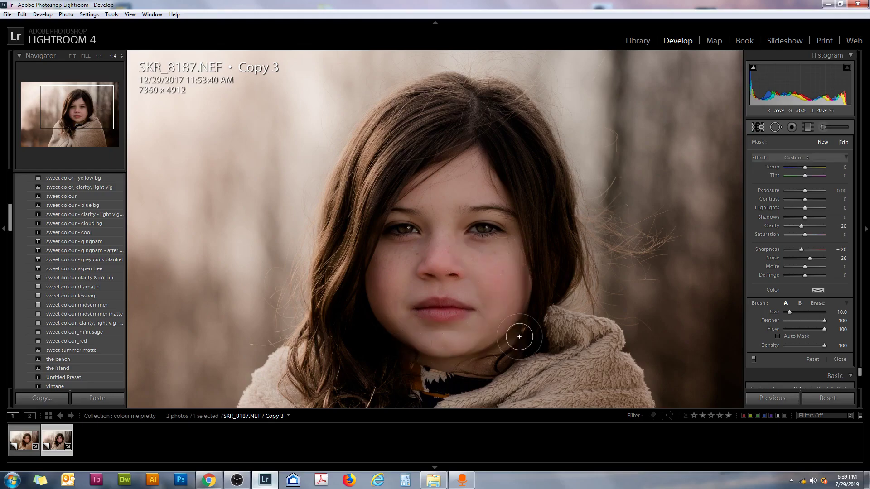
Step: Erase the skin smoothing from the eyes with a small brush
click(819, 304)
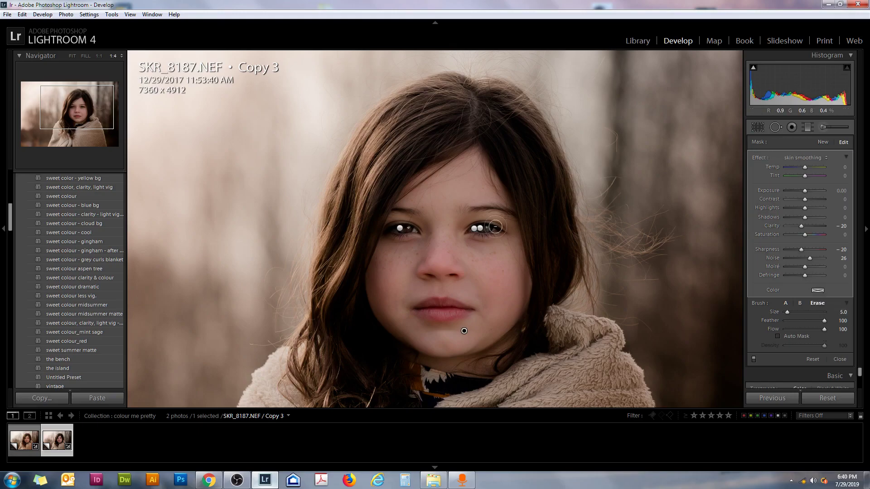
key(bracketleft)
mouse_move(492, 228)
mouse_down()
mouse_move(476, 231)
mouse_move(491, 230)
mouse_up()
Step: Paint a new skin smoothing splotchy adjustment over the blotchy cheek skin at size 12.0
click(817, 157)
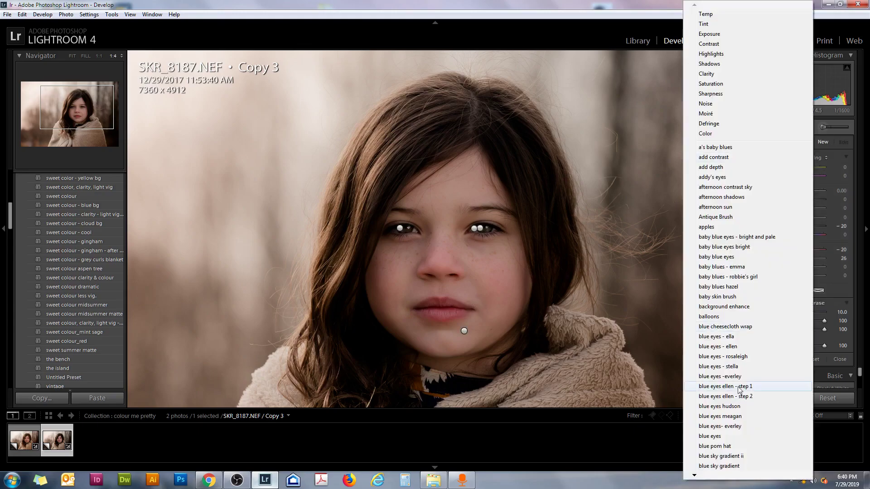
scroll(715, 471, down, 15)
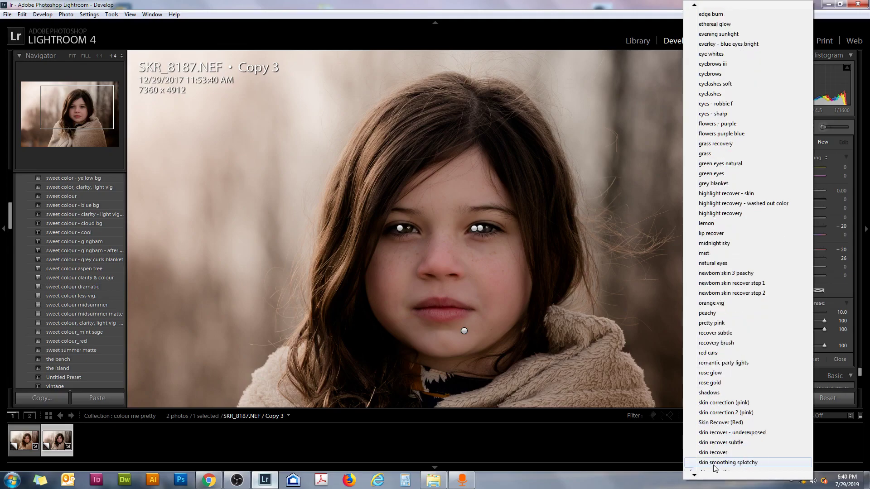
click(714, 466)
scroll(498, 286, up, 2)
mouse_move(500, 286)
mouse_down()
mouse_move(493, 269)
mouse_move(502, 305)
mouse_move(477, 333)
mouse_move(414, 343)
mouse_move(392, 303)
mouse_move(415, 287)
mouse_move(472, 273)
mouse_move(385, 265)
mouse_move(391, 290)
mouse_move(438, 270)
mouse_move(443, 204)
mouse_move(466, 178)
mouse_move(432, 189)
mouse_move(464, 254)
mouse_move(506, 262)
mouse_move(400, 280)
mouse_move(405, 326)
mouse_move(494, 323)
mouse_move(464, 340)
mouse_move(506, 315)
mouse_move(508, 287)
mouse_up()
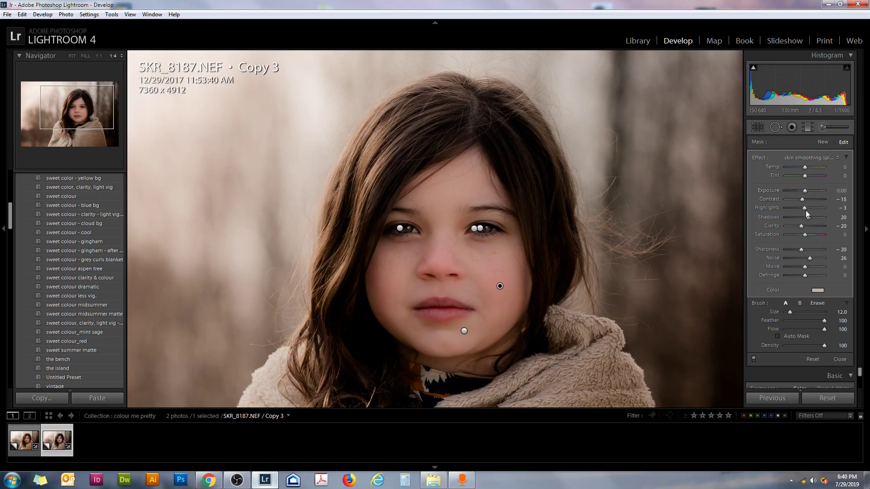
Step: Set the splotchy skin adjustment's shadows to −5 and its tint colour to hue 28 with saturation 5%
drag(811, 217, 807, 219)
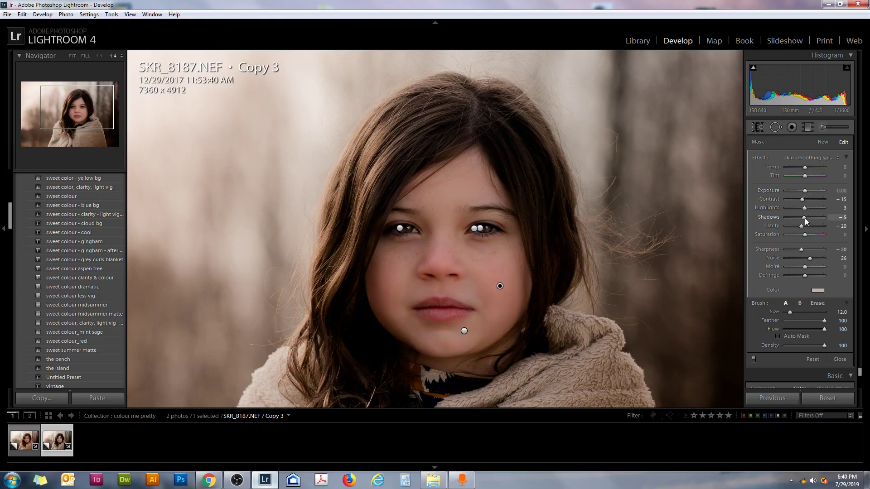
click(817, 291)
drag(735, 343, 733, 344)
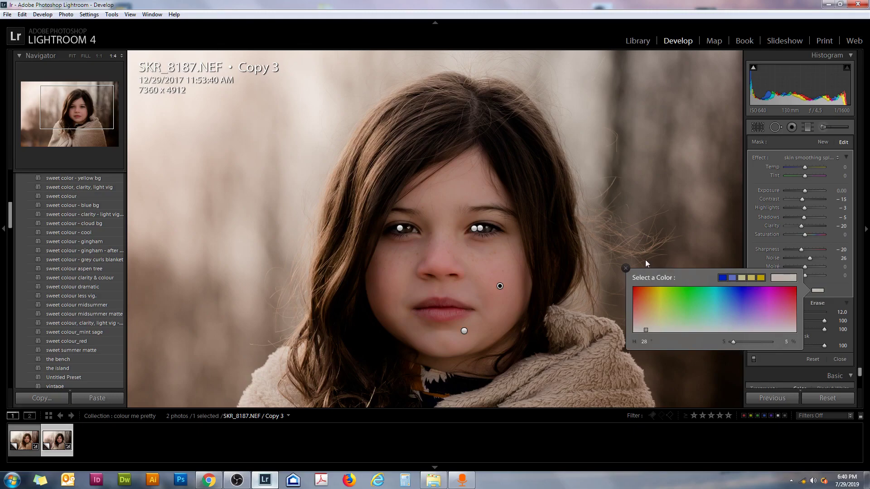
click(626, 268)
click(820, 160)
scroll(711, 471, down, 10)
scroll(711, 472, down, 2)
click(705, 426)
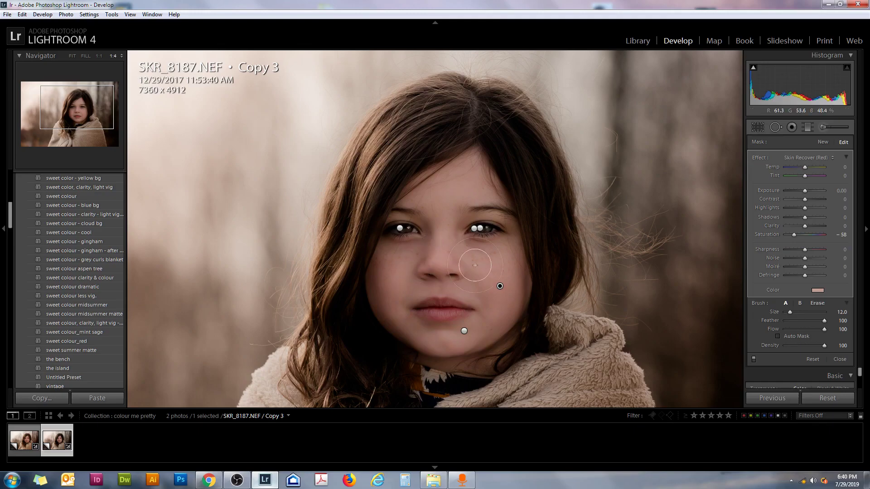
key(ctrl+z)
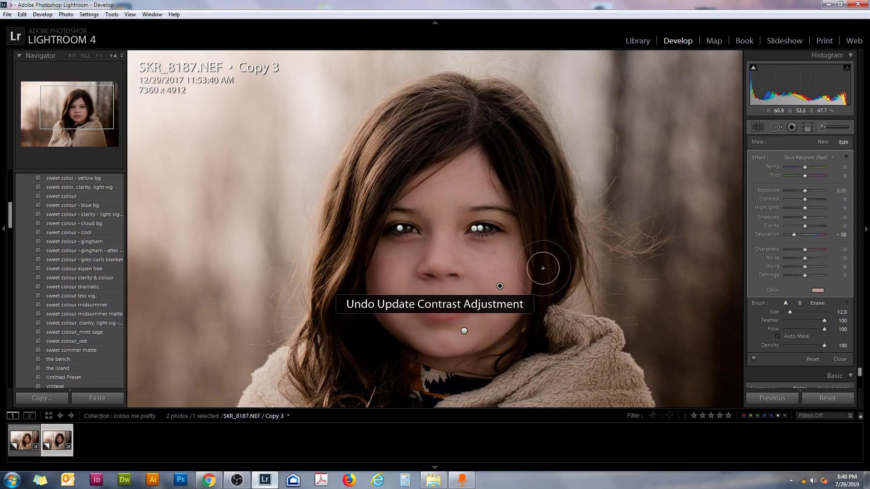
Step: Brush a new Skin Recover (Red) adjustment over the nose, both cheeks and the chin at size 12.0
click(823, 142)
click(814, 158)
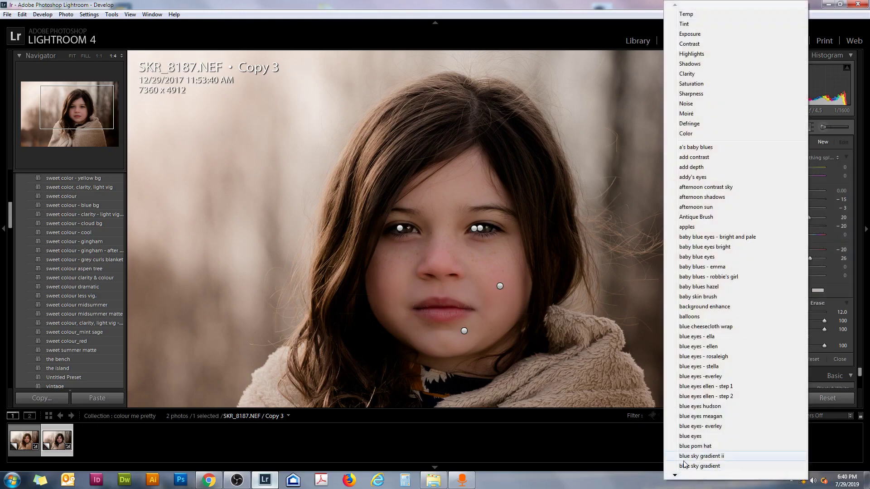
scroll(690, 459, down, 15)
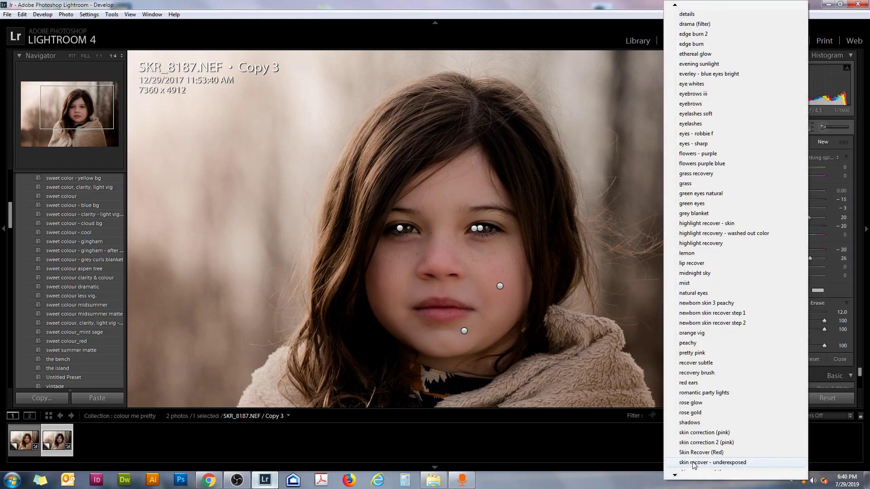
click(700, 453)
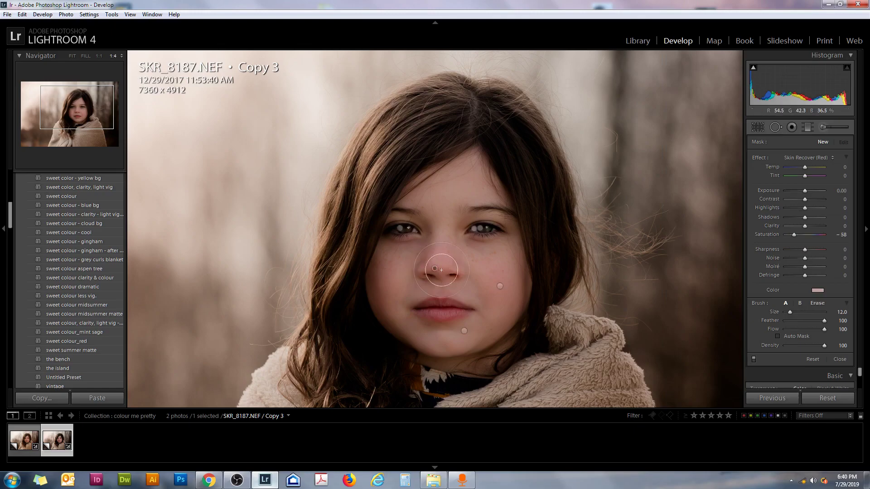
drag(497, 281, 506, 301)
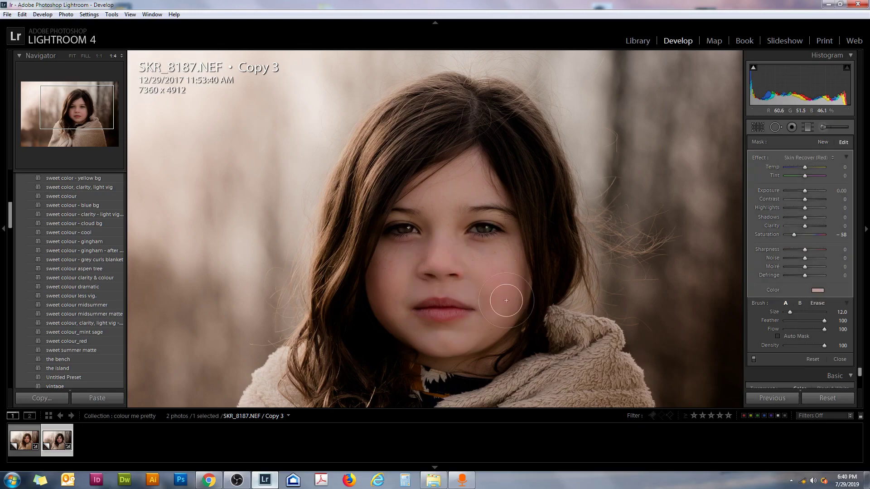
mouse_move(389, 275)
mouse_down()
mouse_move(365, 288)
mouse_move(366, 318)
mouse_up()
drag(435, 362, 500, 358)
Step: Extend the Skin Recover (Red) adjustment along the edges of the mouth with a small brush starting at size 2.0
scroll(500, 358, down, 2)
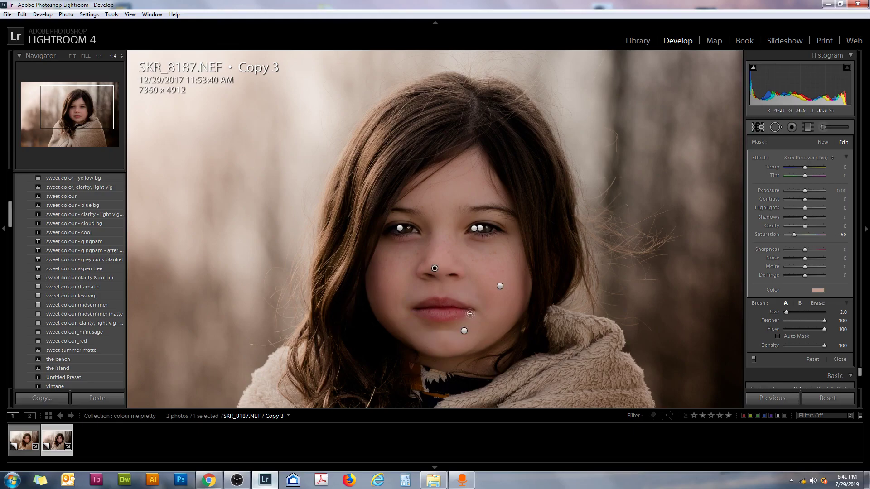
mouse_move(471, 314)
mouse_down()
mouse_move(451, 321)
mouse_move(458, 320)
mouse_up()
mouse_move(480, 311)
mouse_down()
mouse_move(426, 309)
mouse_move(456, 309)
mouse_move(438, 310)
mouse_up()
scroll(463, 312, up, 5)
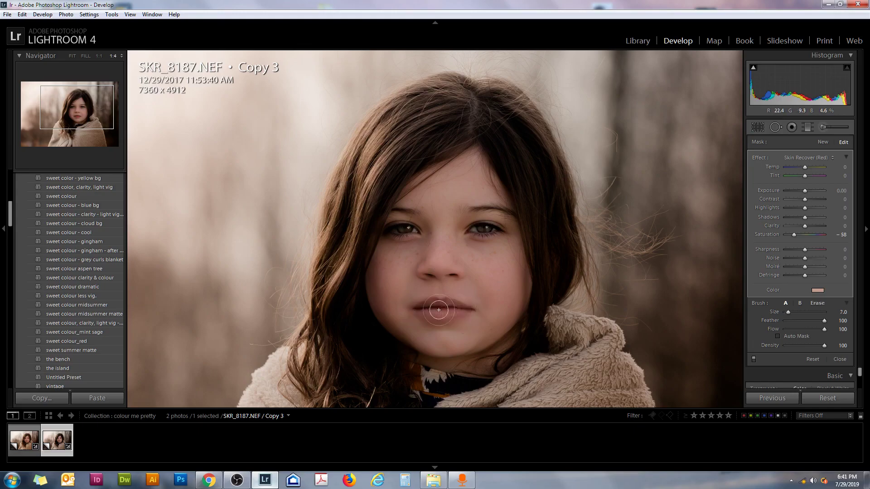
Step: Erase the Skin Recover (Red) adjustment from the lips at size 8.0 and flow 69
click(818, 303)
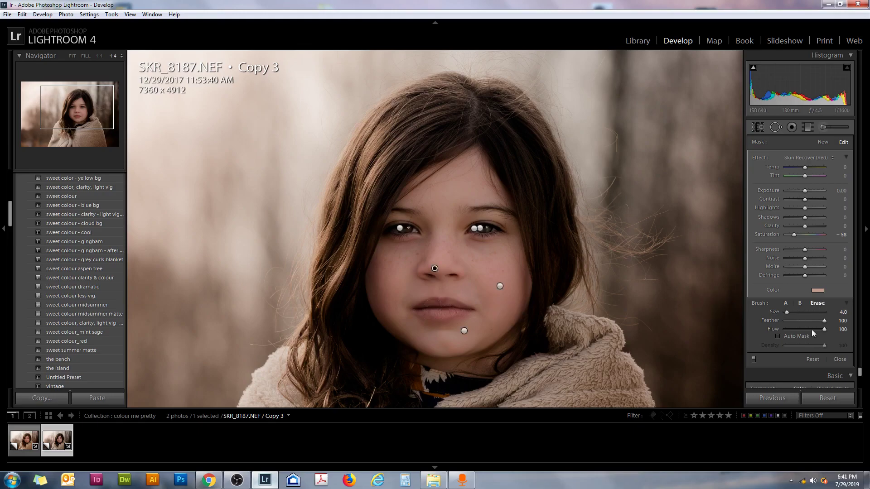
scroll(445, 317, up, 1)
mouse_move(435, 310)
mouse_down()
mouse_move(478, 310)
mouse_move(470, 303)
mouse_move(456, 323)
mouse_move(409, 306)
mouse_move(418, 326)
mouse_move(443, 332)
mouse_move(478, 312)
mouse_move(465, 296)
mouse_move(420, 291)
mouse_move(408, 307)
mouse_up()
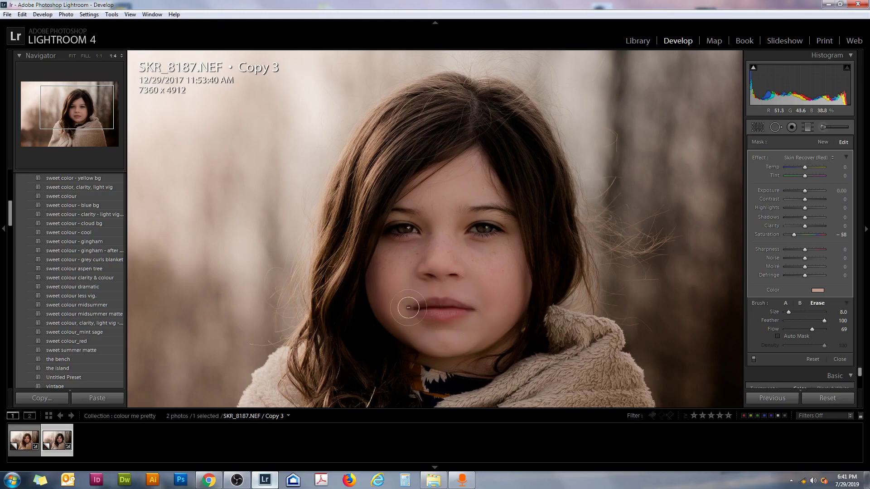
Step: Paint a new blush brush rose adjustment over both lips at size 7.0, working at 1:1 magnification
click(822, 143)
click(816, 159)
scroll(712, 465, down, 3)
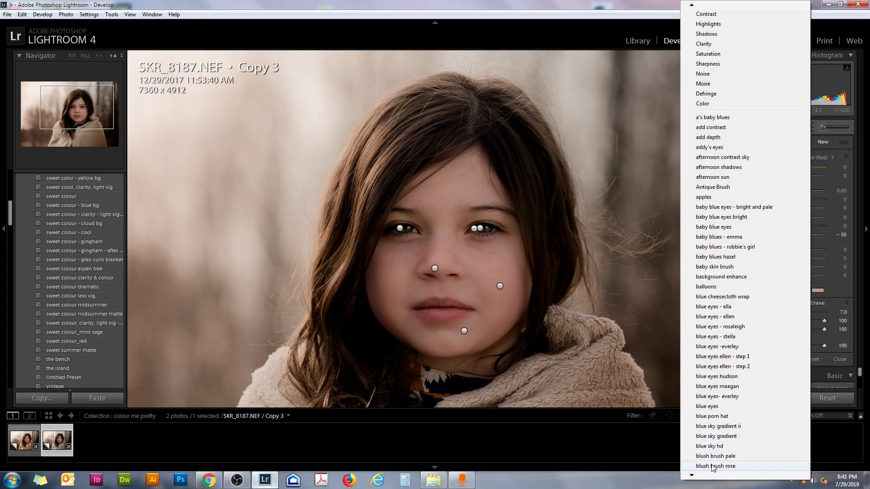
scroll(712, 468, down, 1)
click(714, 456)
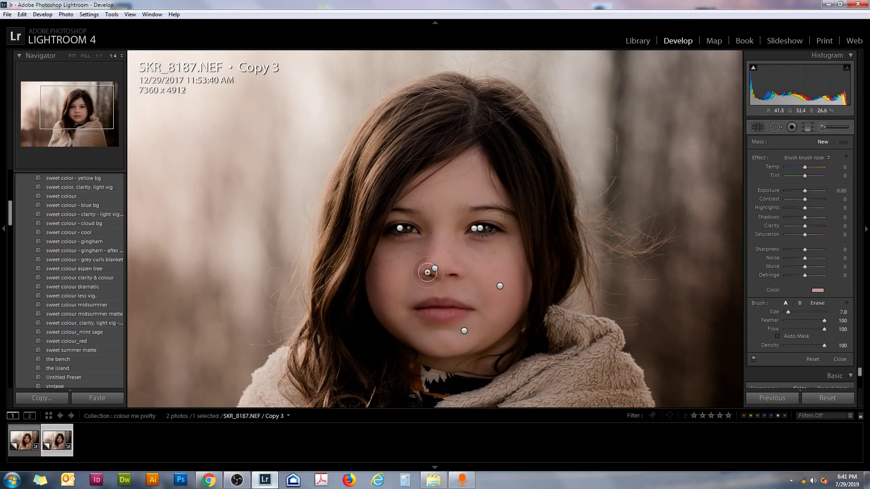
click(99, 56)
click(76, 112)
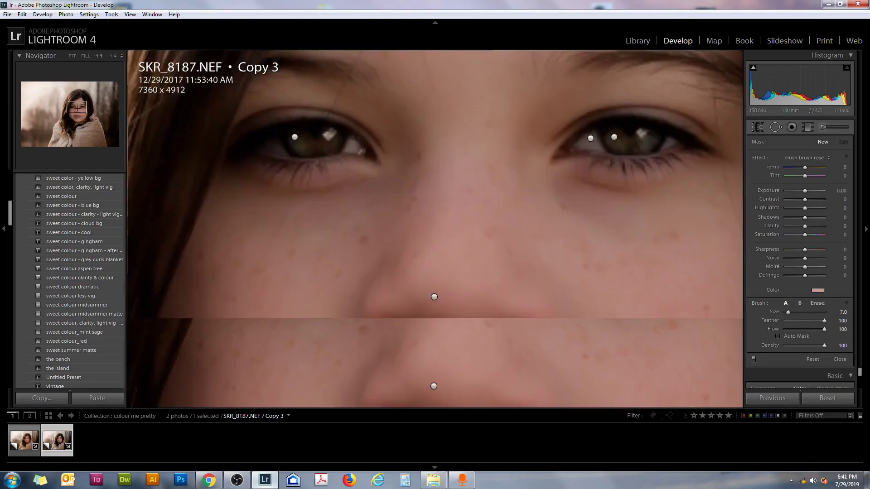
mouse_move(515, 373)
mouse_down()
mouse_move(470, 383)
mouse_move(595, 353)
mouse_move(506, 309)
mouse_move(494, 320)
mouse_move(462, 311)
mouse_move(387, 350)
mouse_move(431, 372)
mouse_move(482, 362)
mouse_move(434, 356)
mouse_move(433, 349)
mouse_move(466, 337)
mouse_move(537, 340)
mouse_move(440, 340)
mouse_move(478, 334)
mouse_move(547, 350)
mouse_move(505, 344)
mouse_move(553, 335)
mouse_move(592, 353)
mouse_move(459, 379)
mouse_move(438, 376)
mouse_move(388, 341)
mouse_move(447, 316)
mouse_up()
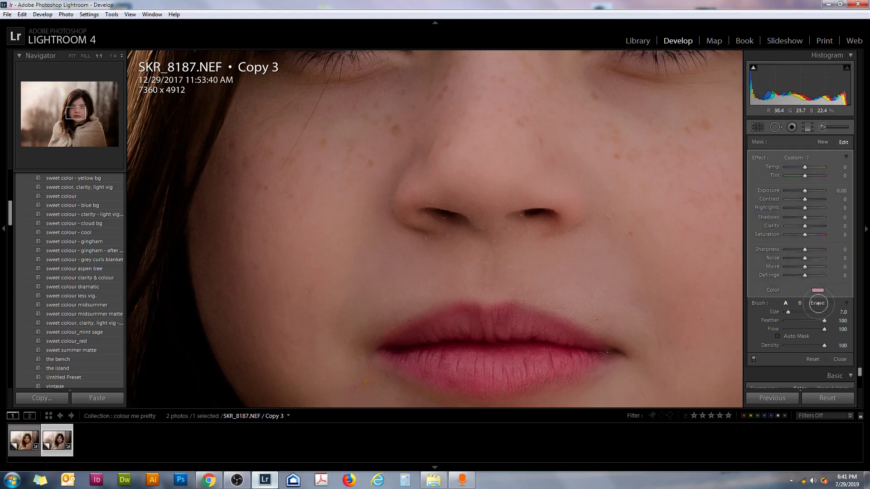
drag(521, 314, 521, 315)
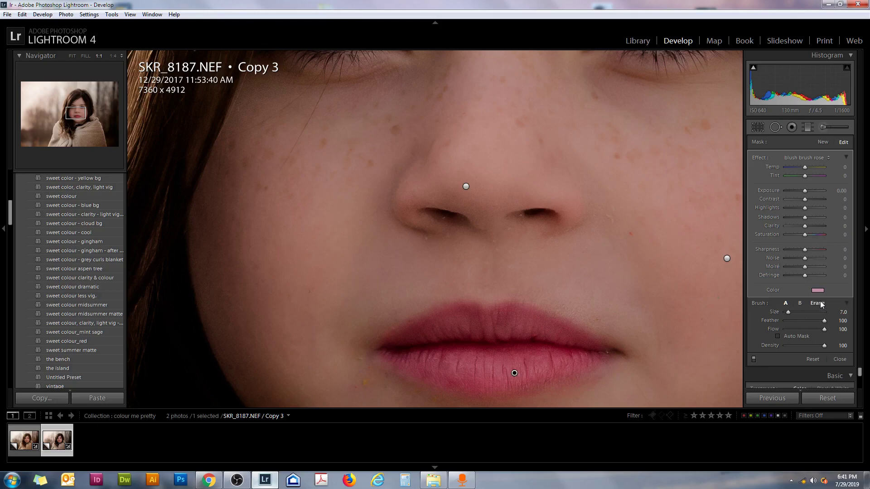
Step: Set the lip blush colour to hue 329 with saturation 13%, and erase around the lips at size 20.0 and flow 63
click(818, 294)
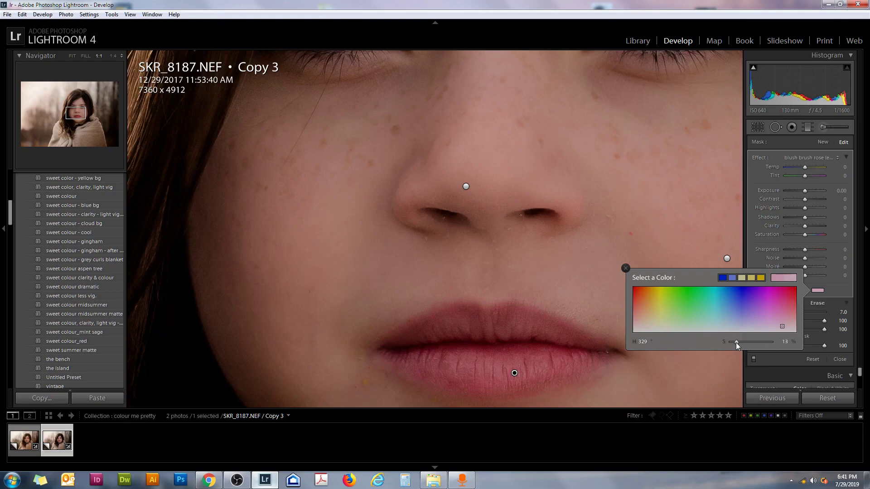
click(626, 268)
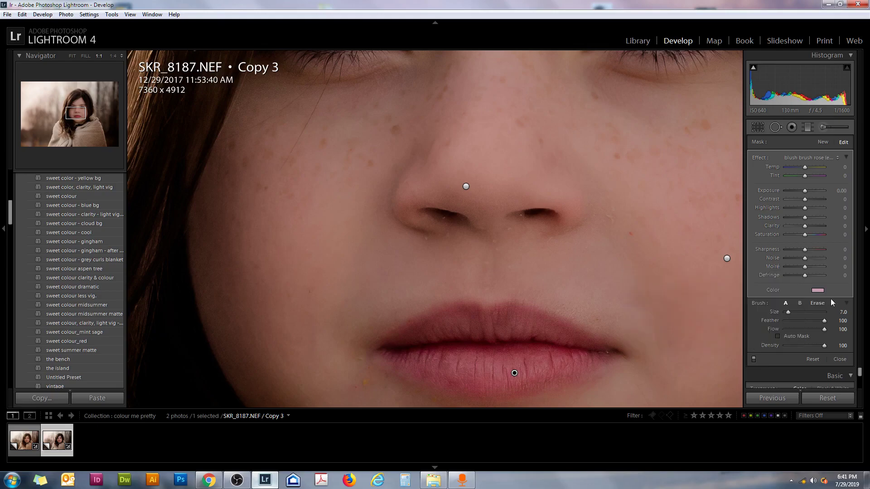
click(818, 303)
drag(808, 330, 806, 329)
scroll(632, 325, up, 4)
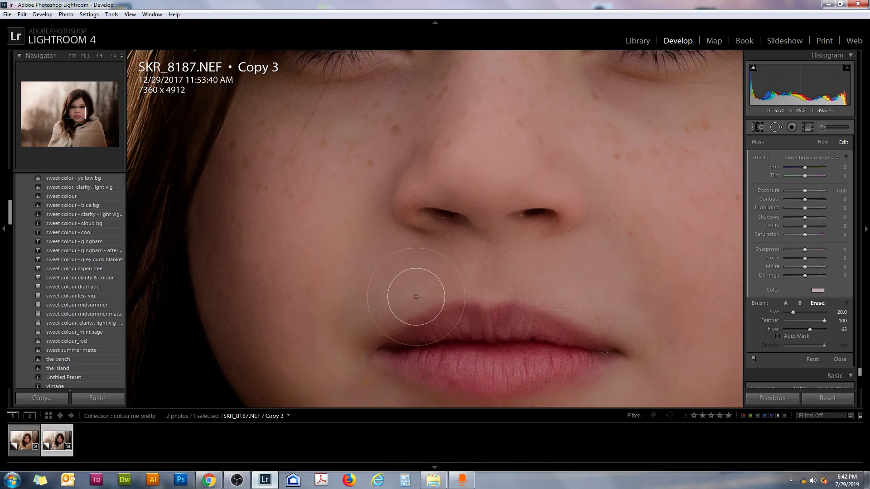
Step: Try an extra rose blush stroke just below the lips with the whole portrait in view
click(73, 56)
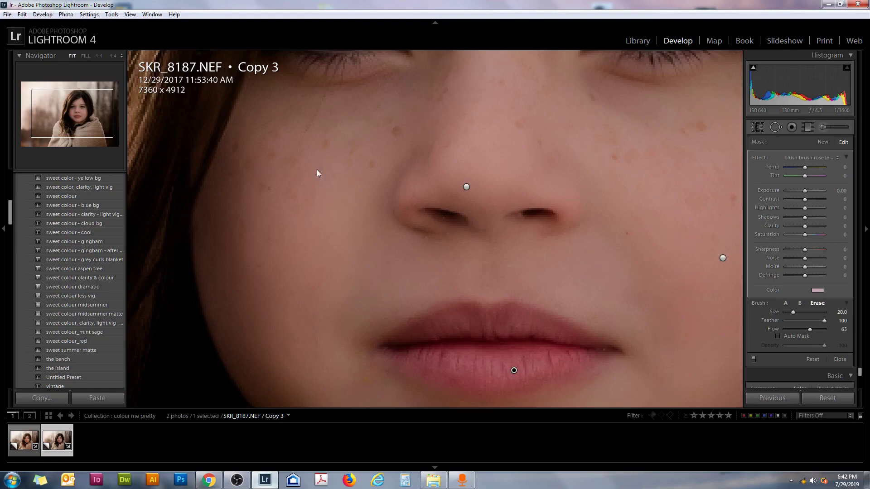
click(827, 128)
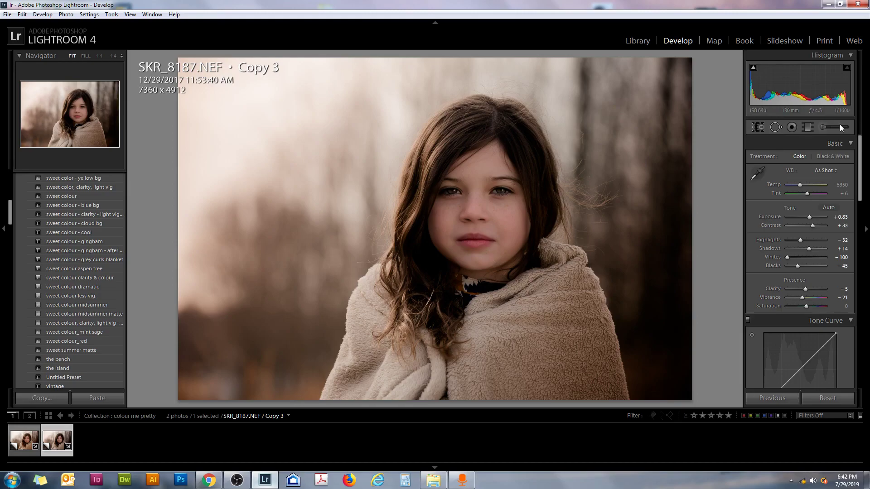
key(k)
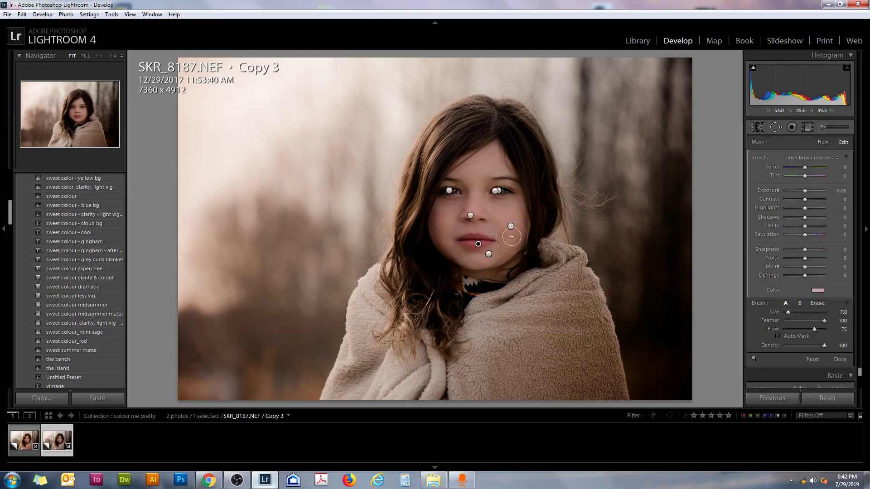
mouse_move(472, 256)
mouse_down()
mouse_move(460, 252)
mouse_move(475, 251)
mouse_up()
click(815, 304)
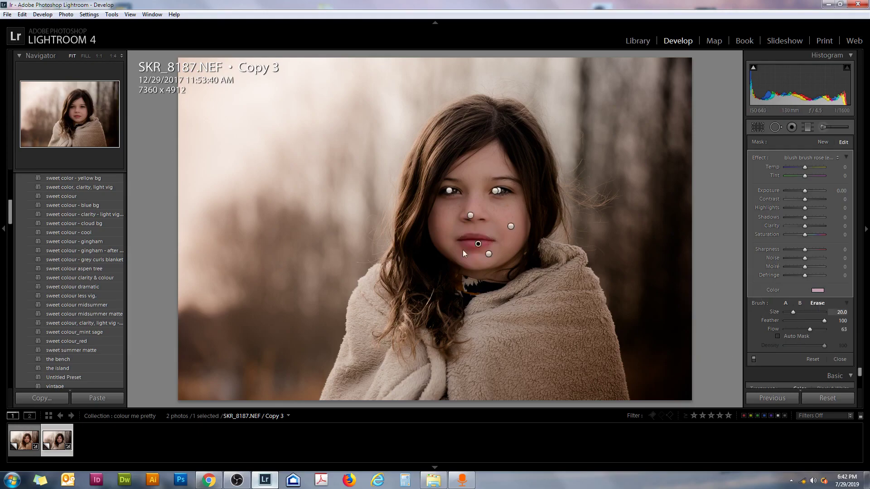
key(ctrl+z)
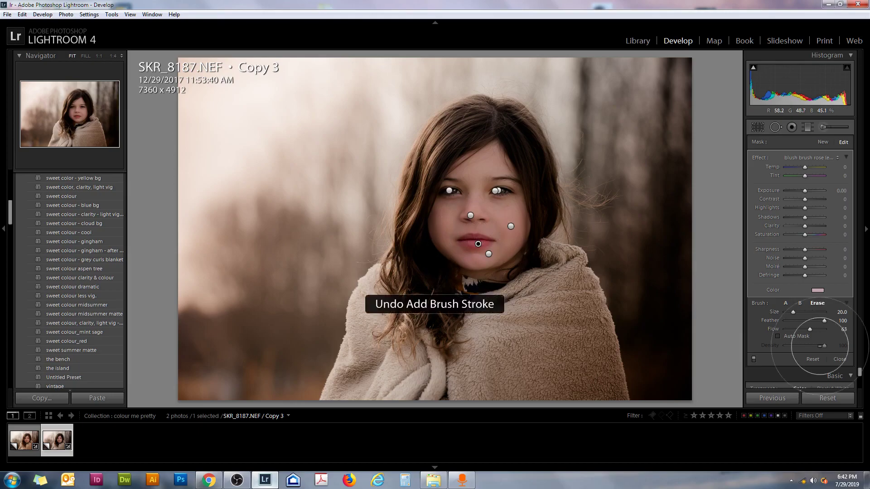
Step: Erase the excess rose blush along the lower lip at size 11.0 and flow 63
scroll(473, 255, down, 3)
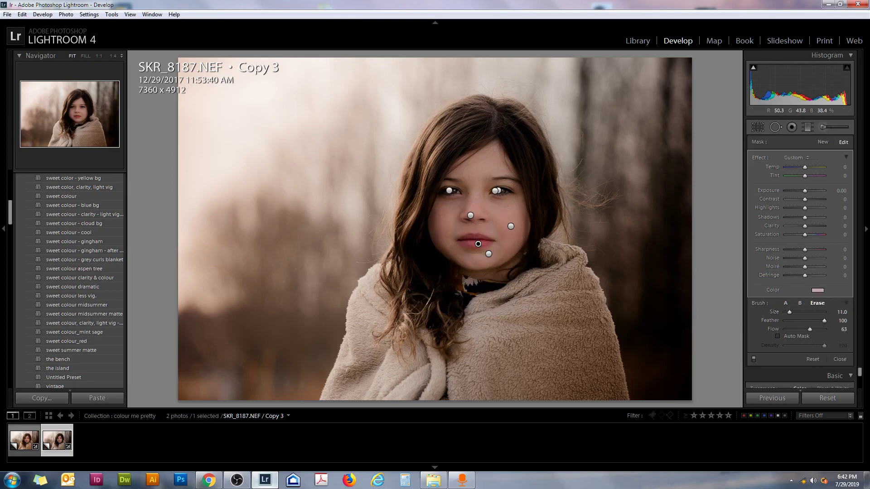
drag(468, 252, 486, 244)
drag(485, 246, 459, 251)
Step: Touch up the rose blush at the left corner of the lips at 1:4 magnification and flow 75, and close the adjustment brush
click(112, 57)
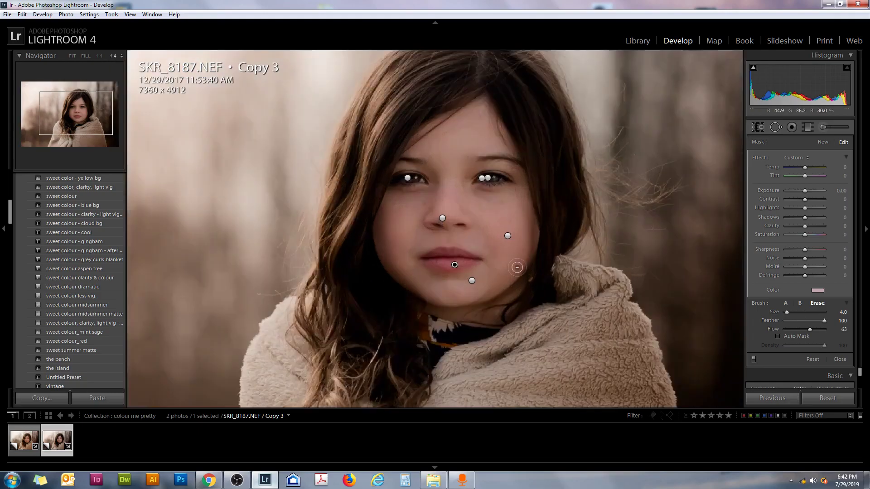
click(785, 303)
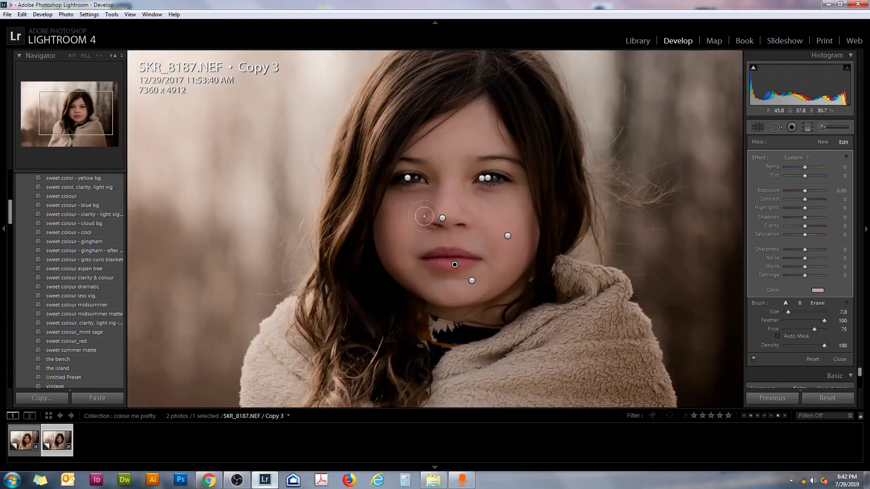
mouse_move(434, 257)
mouse_down()
mouse_move(471, 256)
mouse_move(427, 260)
mouse_up()
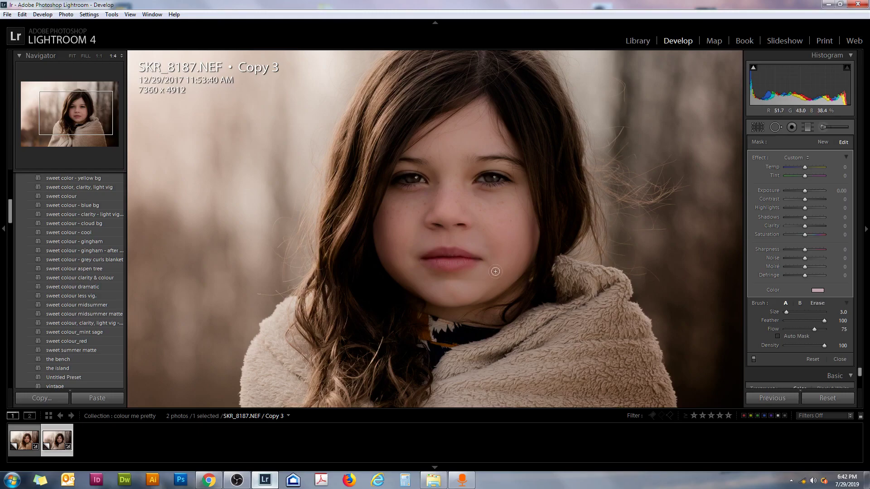
click(822, 142)
key(k)
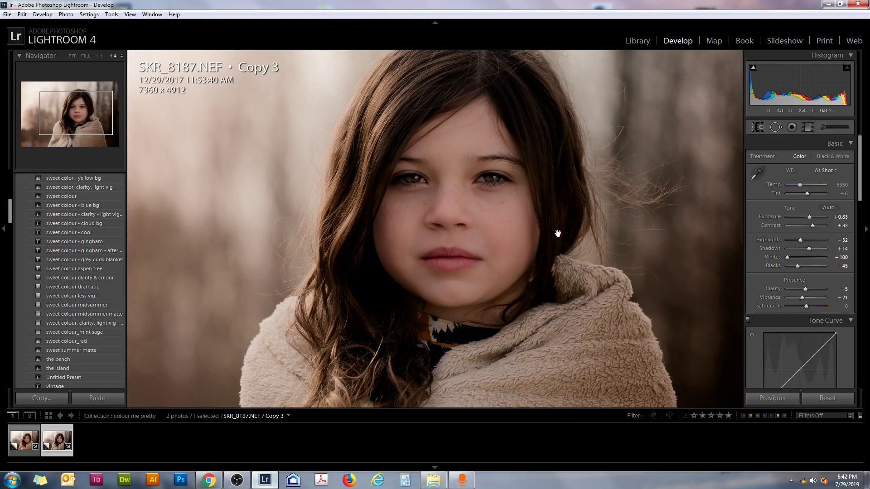
click(557, 233)
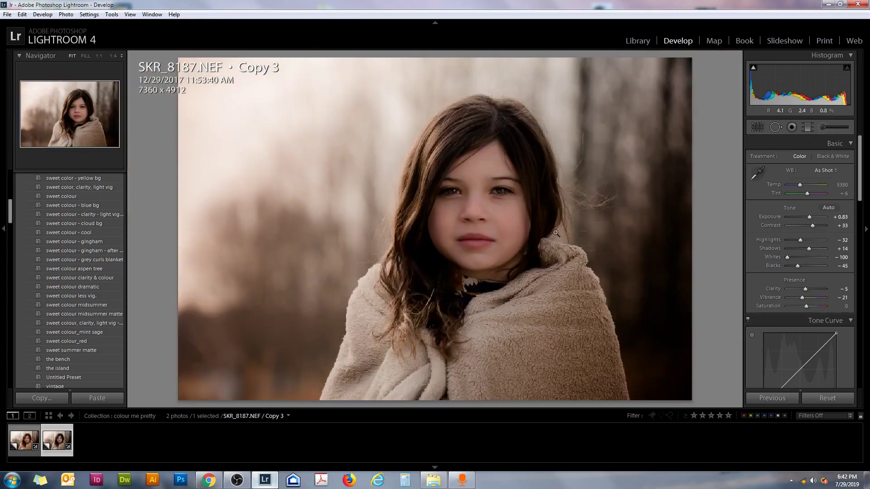
Step: Paint a new clarify & sharpen brush adjustment over the face and hair at flow 75 with the pins hidden
click(830, 128)
click(820, 158)
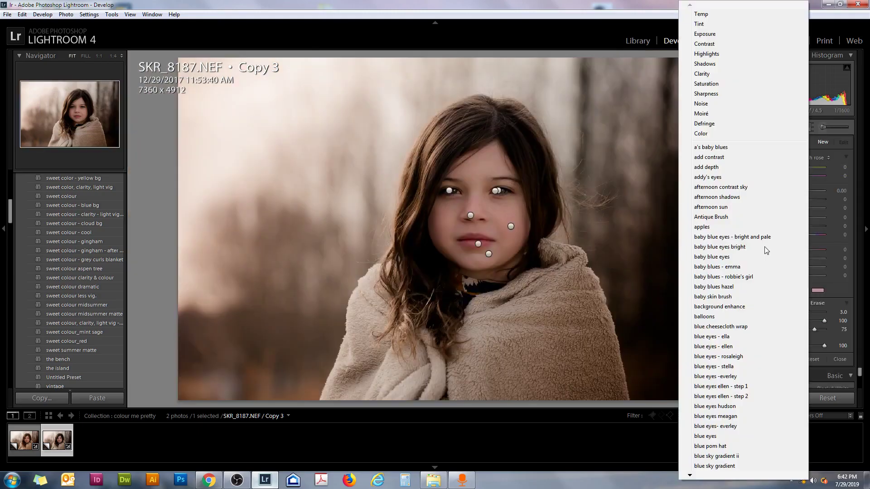
scroll(720, 467, down, 2)
click(720, 466)
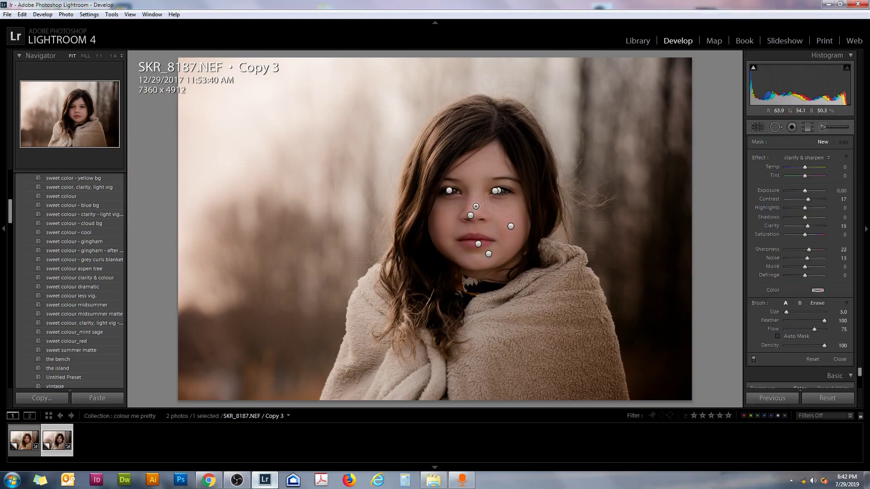
key(h)
scroll(459, 244, up, 1)
mouse_move(515, 155)
mouse_down()
mouse_move(529, 195)
mouse_move(524, 265)
mouse_up()
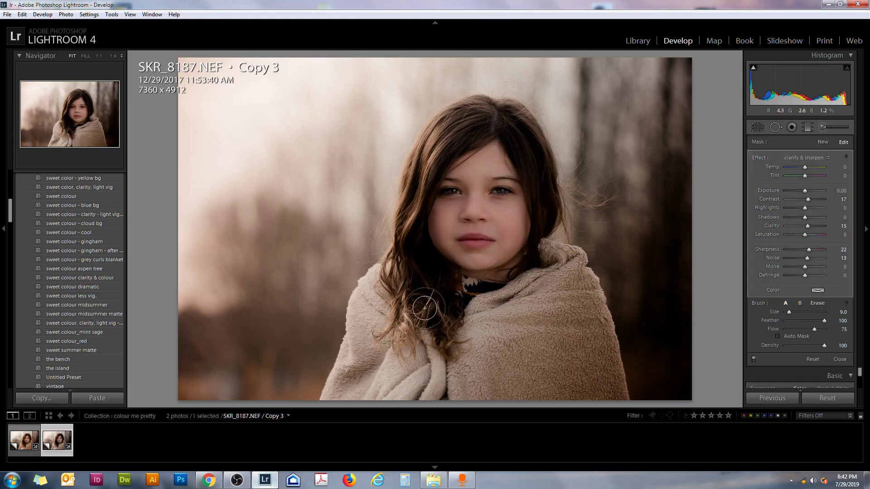
scroll(437, 154, up, 1)
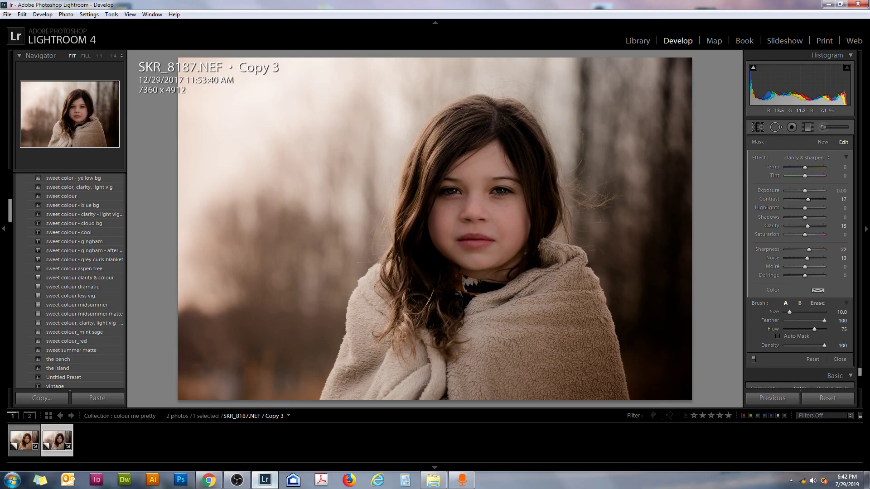
Step: Paint a new brighten white light adjustment over the hair left of the face at size 6.0 and flow 100, with exposure 0.75
click(822, 143)
click(822, 158)
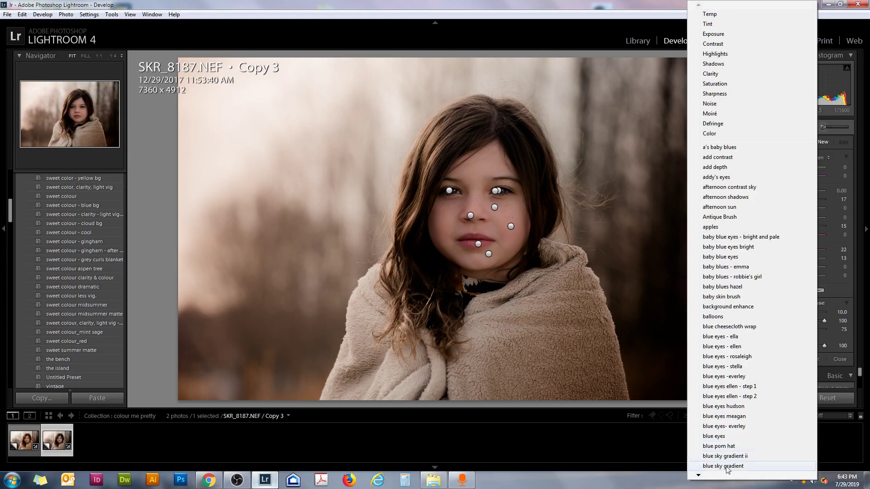
scroll(726, 471, down, 4)
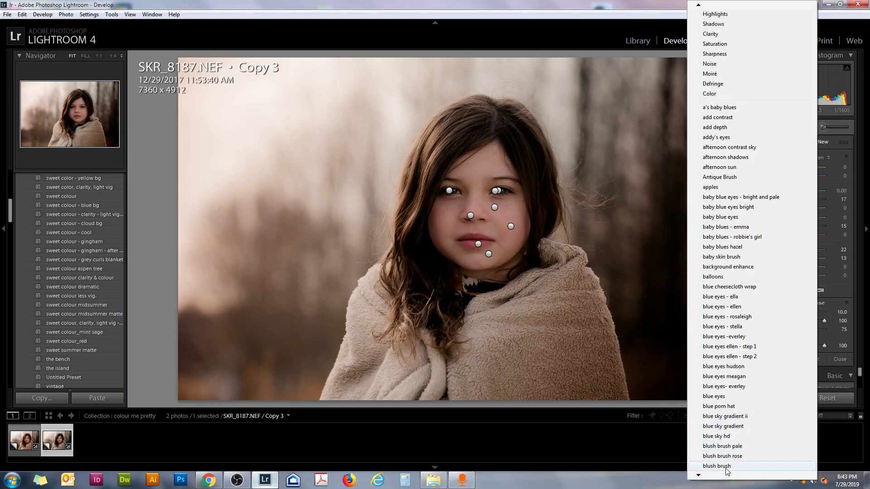
scroll(726, 471, down, 5)
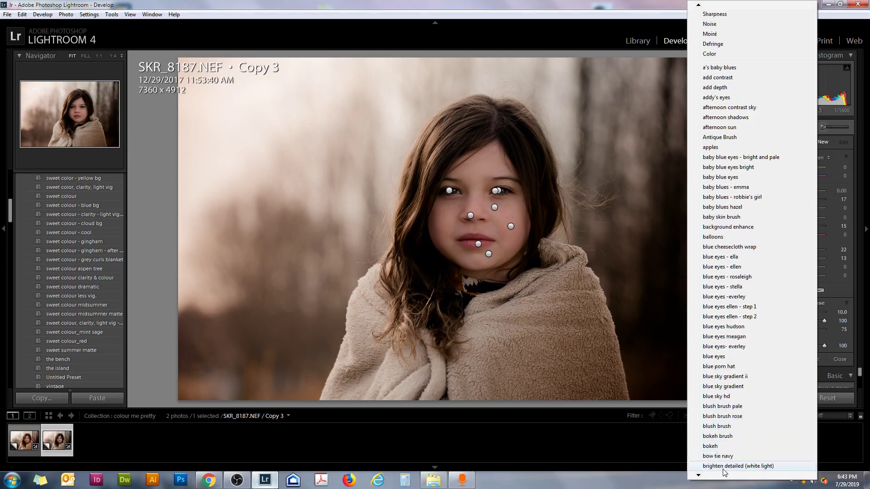
scroll(724, 468, down, 2)
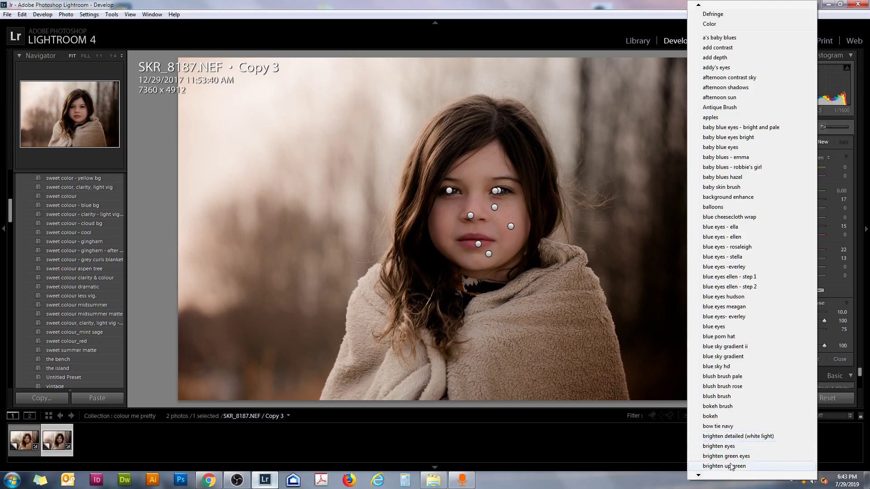
scroll(731, 467, down, 2)
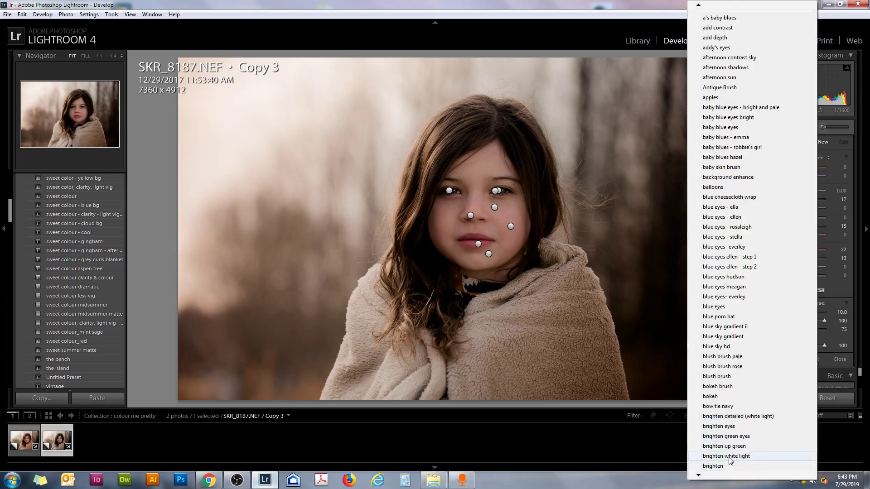
click(731, 467)
key(bracketleft)
key(bracketleft)
mouse_move(431, 263)
mouse_down()
mouse_move(422, 228)
mouse_move(431, 282)
mouse_move(417, 253)
mouse_move(438, 267)
mouse_up()
drag(814, 328, 831, 330)
key(h)
mouse_move(426, 257)
mouse_down()
mouse_move(413, 261)
mouse_move(451, 152)
mouse_up()
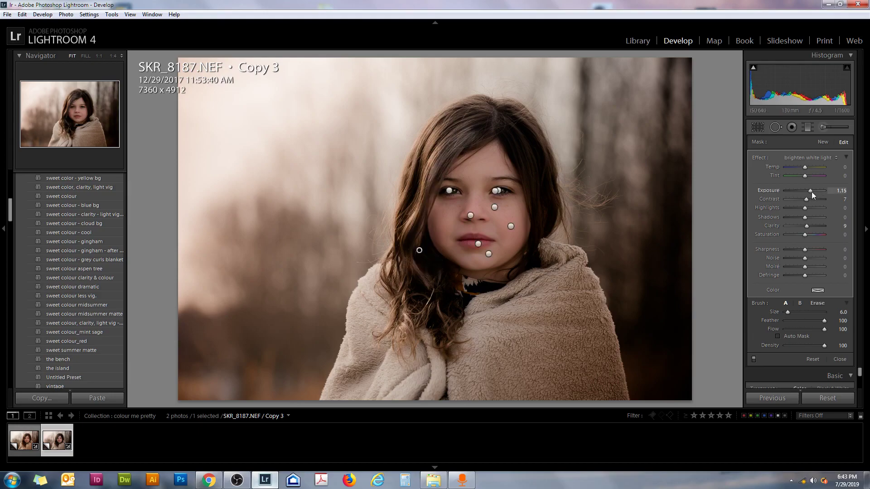
drag(809, 193, 809, 194)
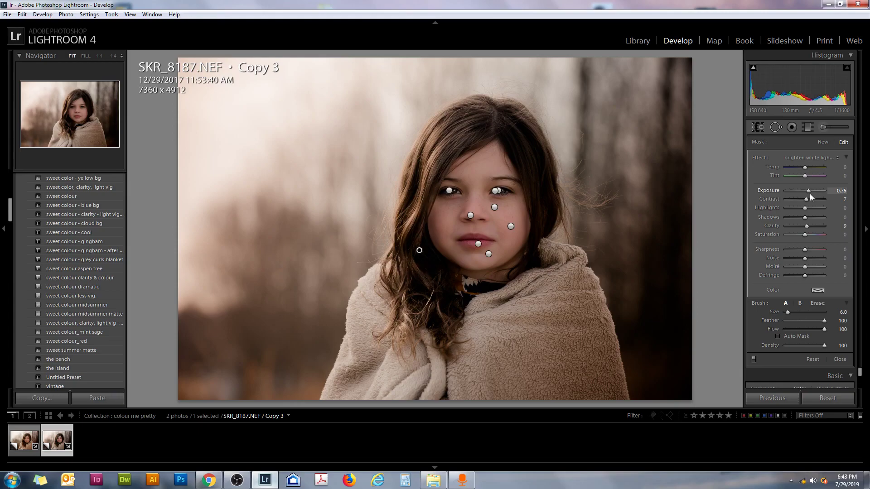
Step: Paint a second brighten white light adjustment over the hair left of the chin and set its exposure to 0.74
click(822, 142)
drag(426, 260, 425, 253)
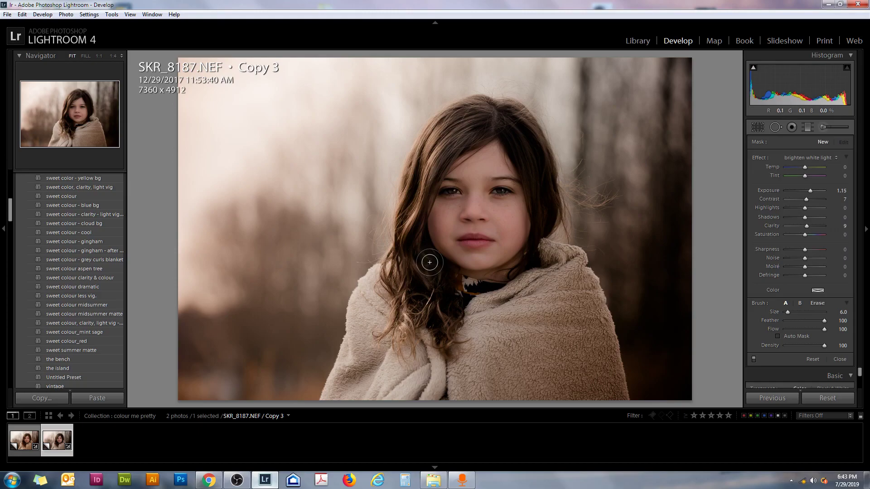
click(811, 194)
key(Down)
key(Down)
key(Down)
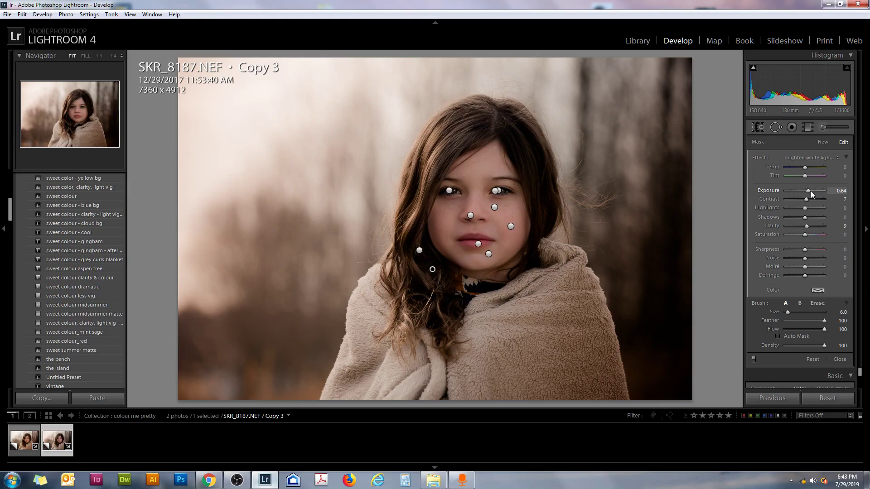
Step: Erase the second hair brightening where it meets the left cheek at size 2.0 and flow 100
click(818, 303)
drag(809, 330, 830, 330)
scroll(449, 236, down, 2)
drag(439, 245, 438, 251)
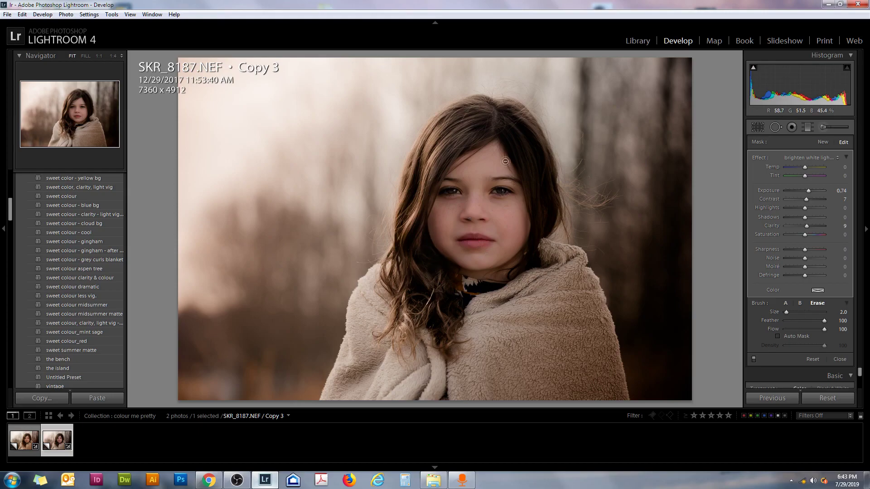
Step: Paint a third brighten white light adjustment over the hair right of the face at size 10.0, set exposure to 0.49, and close the brush
click(822, 142)
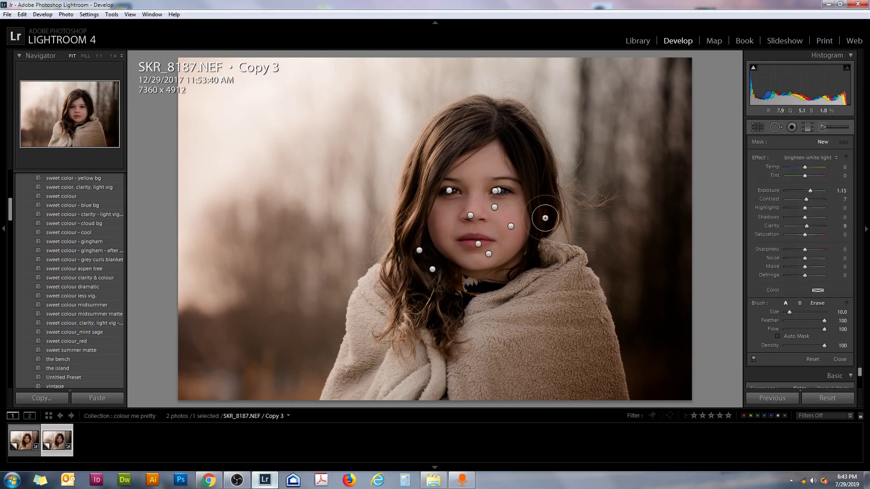
mouse_move(544, 197)
mouse_down()
mouse_move(540, 163)
mouse_move(508, 129)
mouse_up()
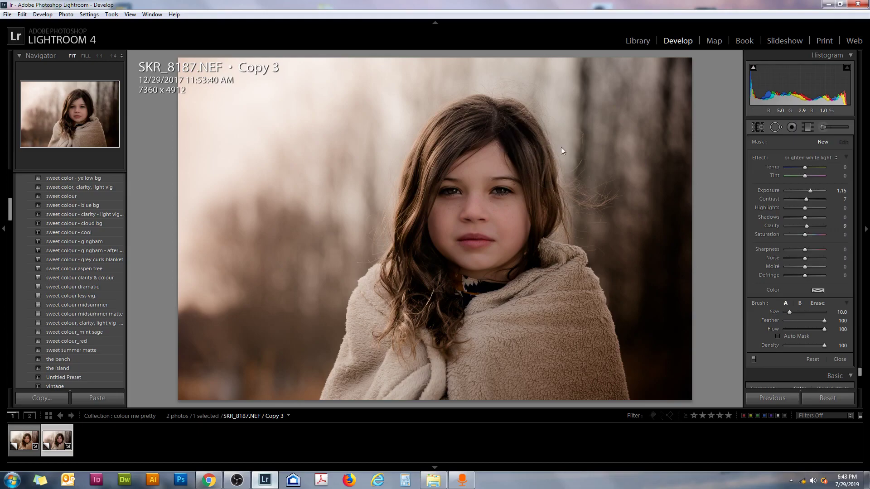
click(807, 191)
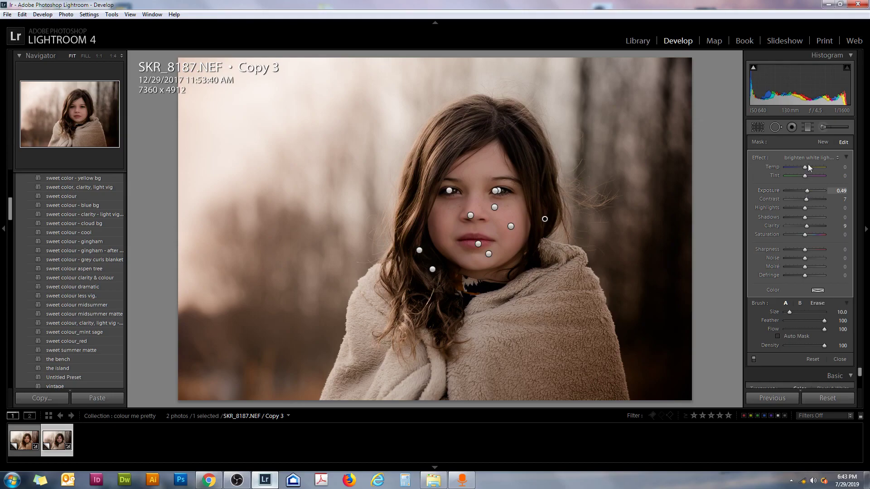
click(823, 141)
click(828, 127)
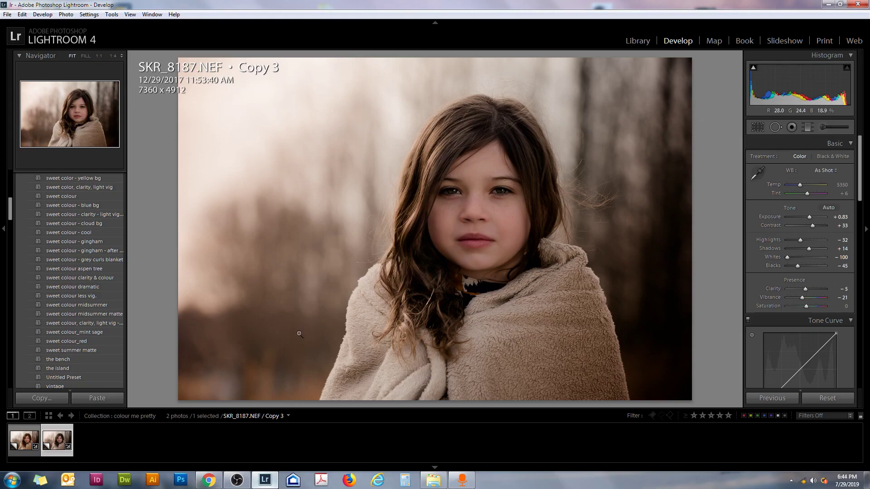
Step: Go back to the Create Virtual Copy state in the edit history to view the unedited portrait
scroll(101, 350, up, 10)
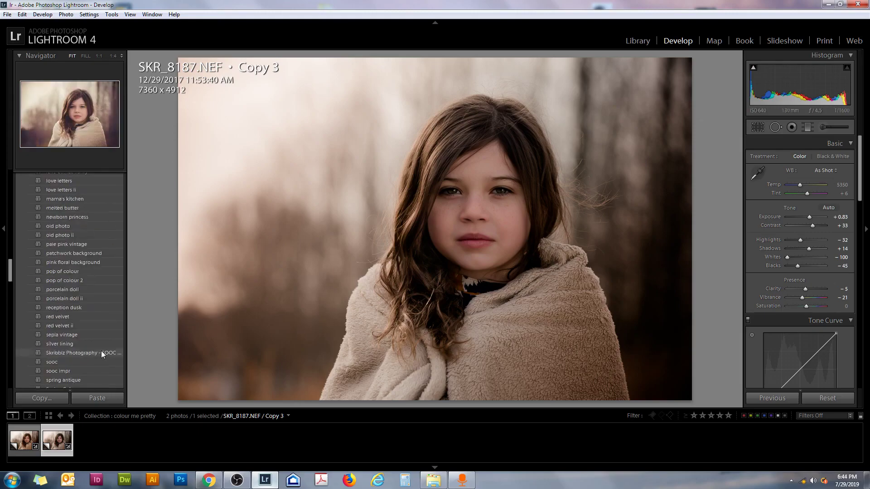
scroll(102, 351, down, 15)
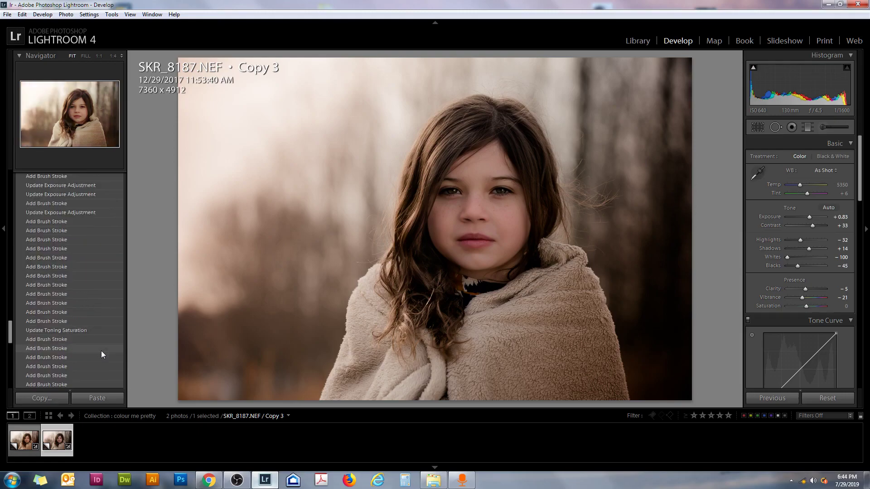
scroll(101, 350, down, 10)
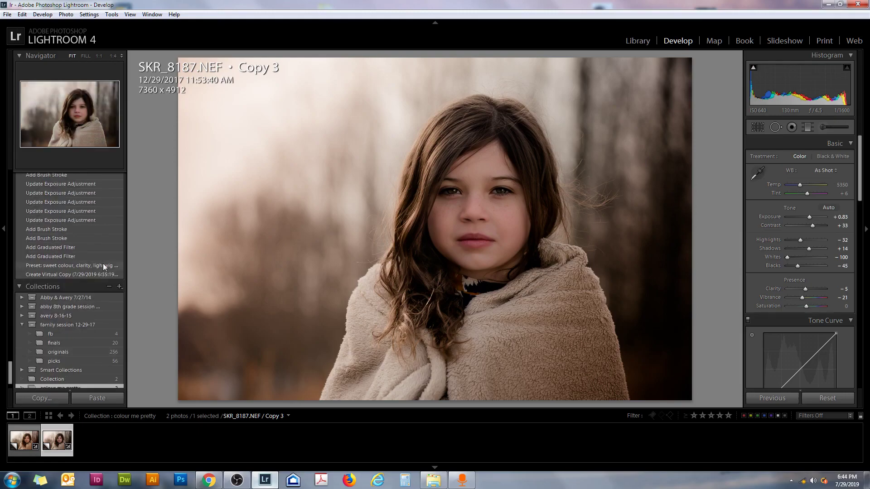
click(105, 274)
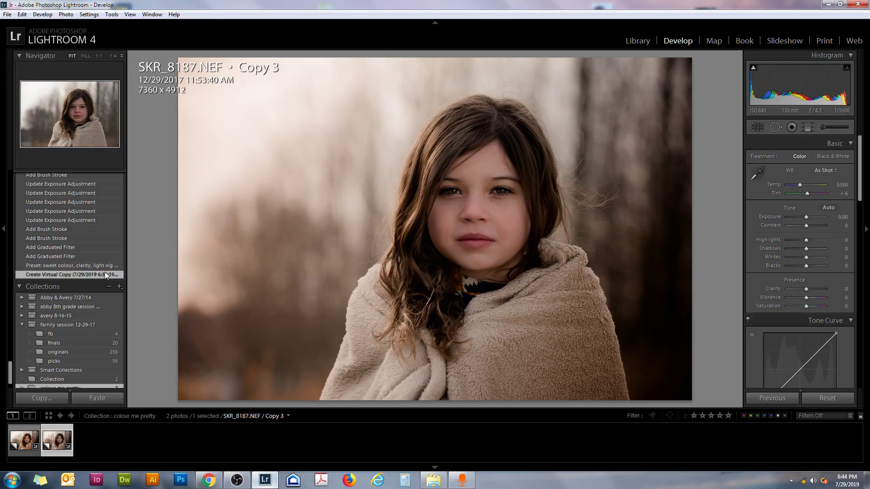
Step: Restore the most recent Update Exposure Adjustment history state and compare the portrait before and after side by side
scroll(67, 257, up, 5)
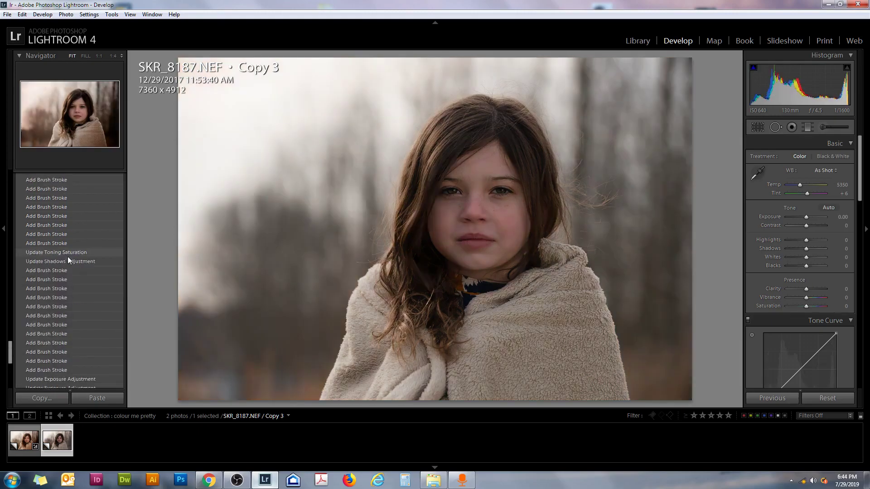
scroll(67, 256, up, 5)
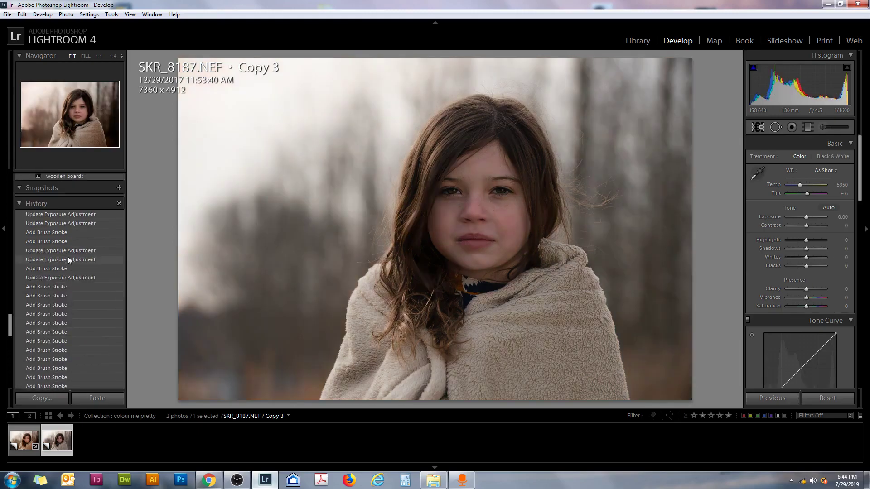
click(70, 214)
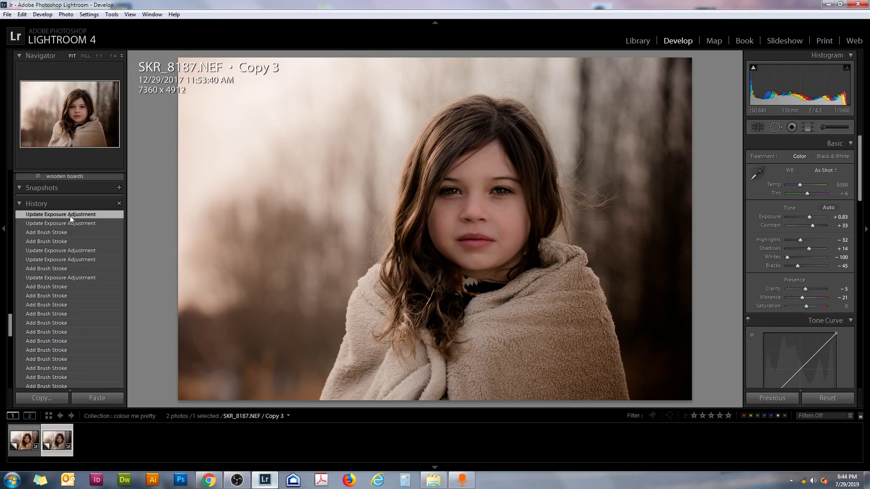
key(y)
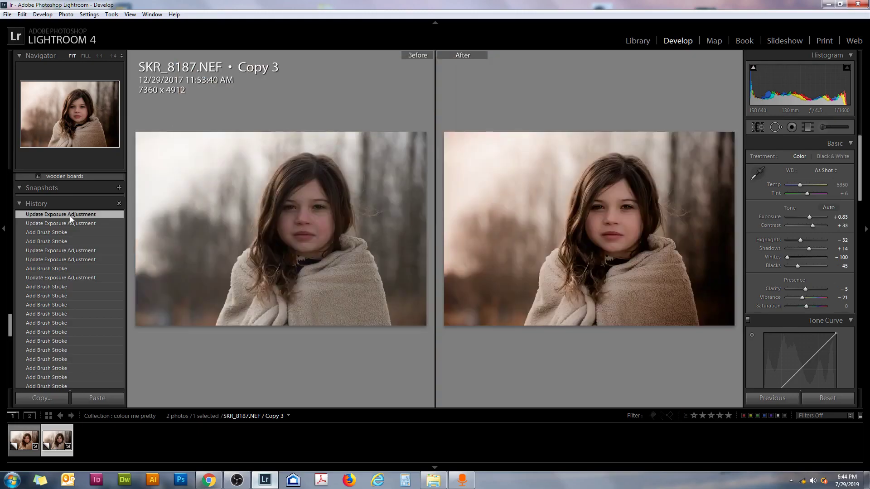